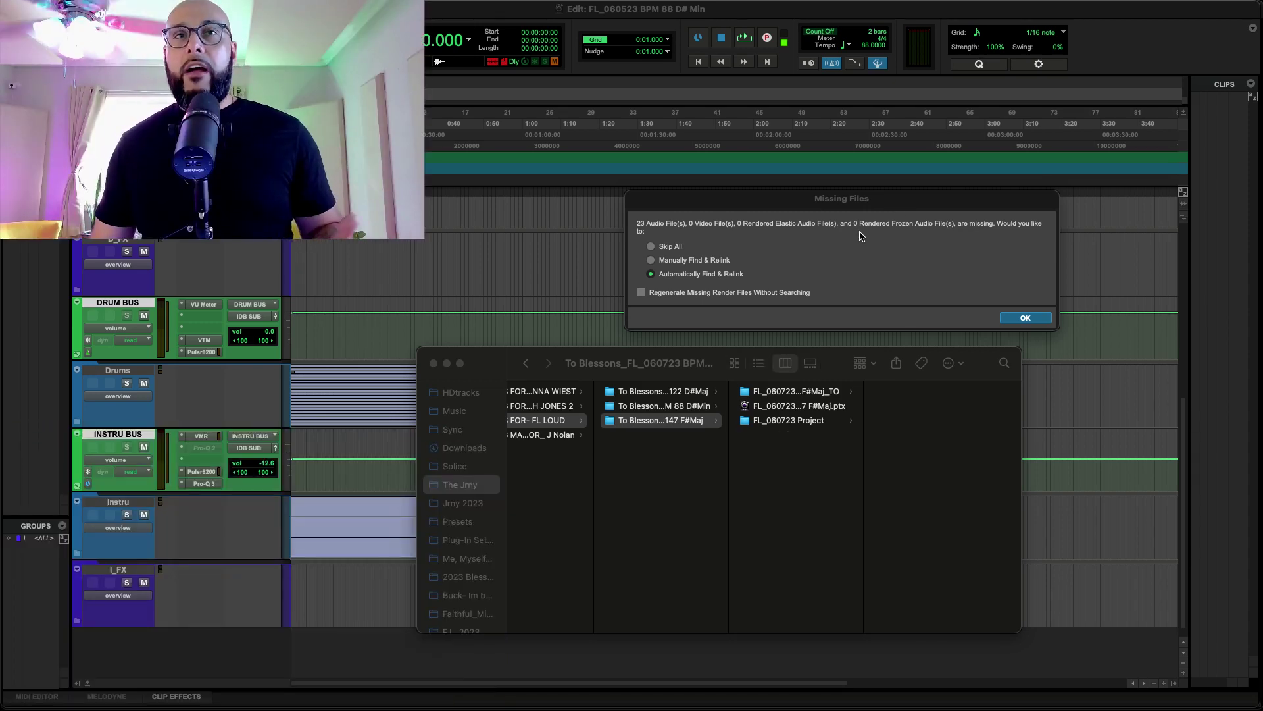
Inspect the Audio Files folders of the 122 D#Maj and 88 D#Min session folders.
left_click(698, 392)
left_click(783, 390)
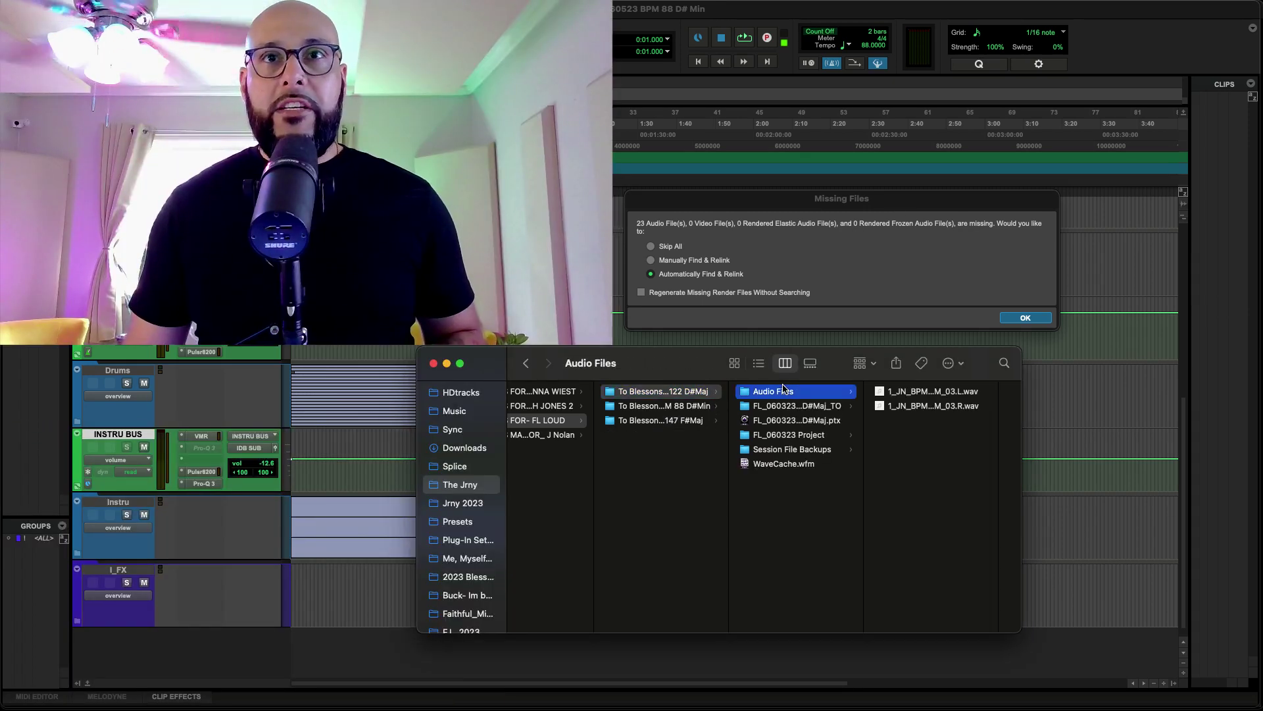
left_click(702, 406)
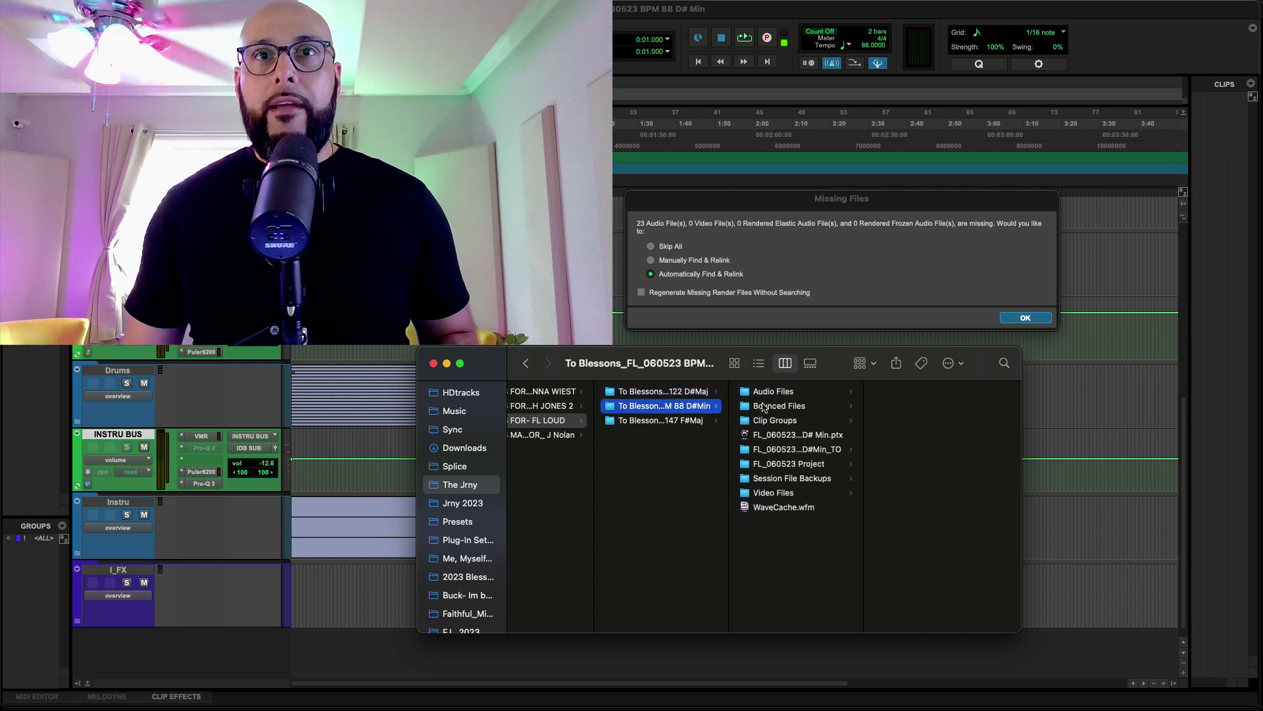
left_click(788, 393)
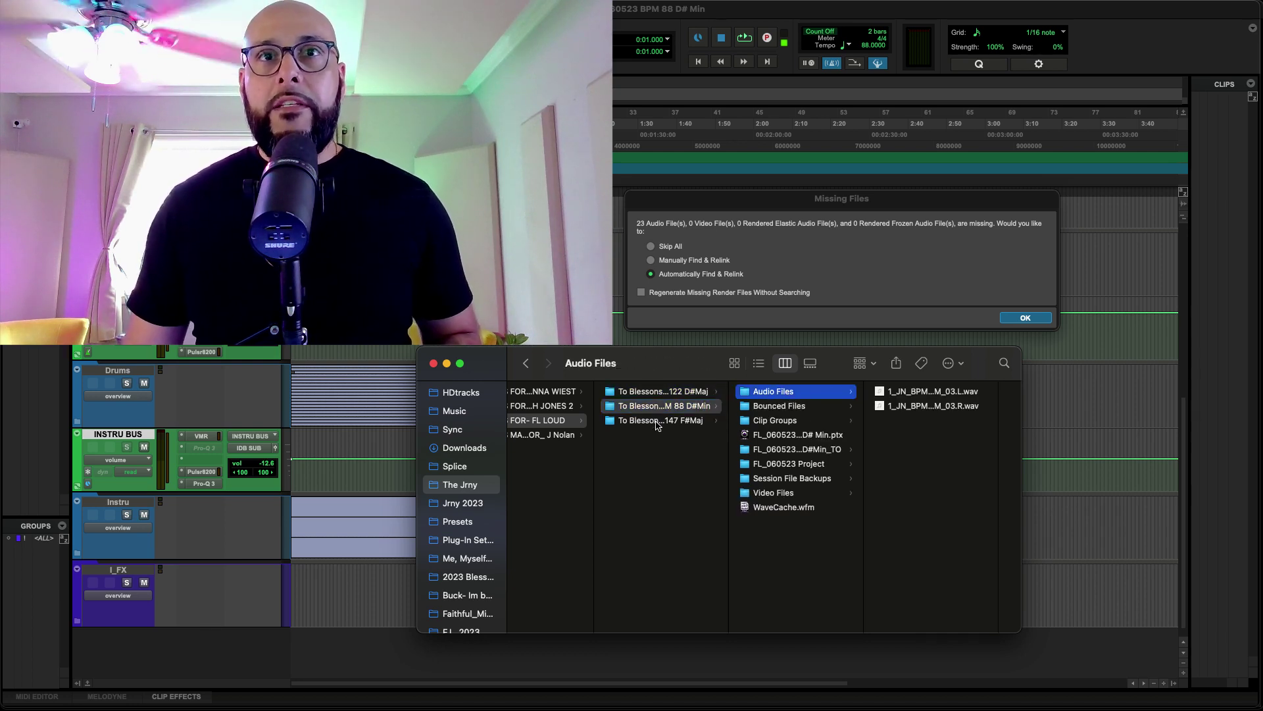
Look through the 147 F#Maj session folder, its F#Maj_TO trackouts and the session file.
left_click(656, 424)
left_click(769, 394)
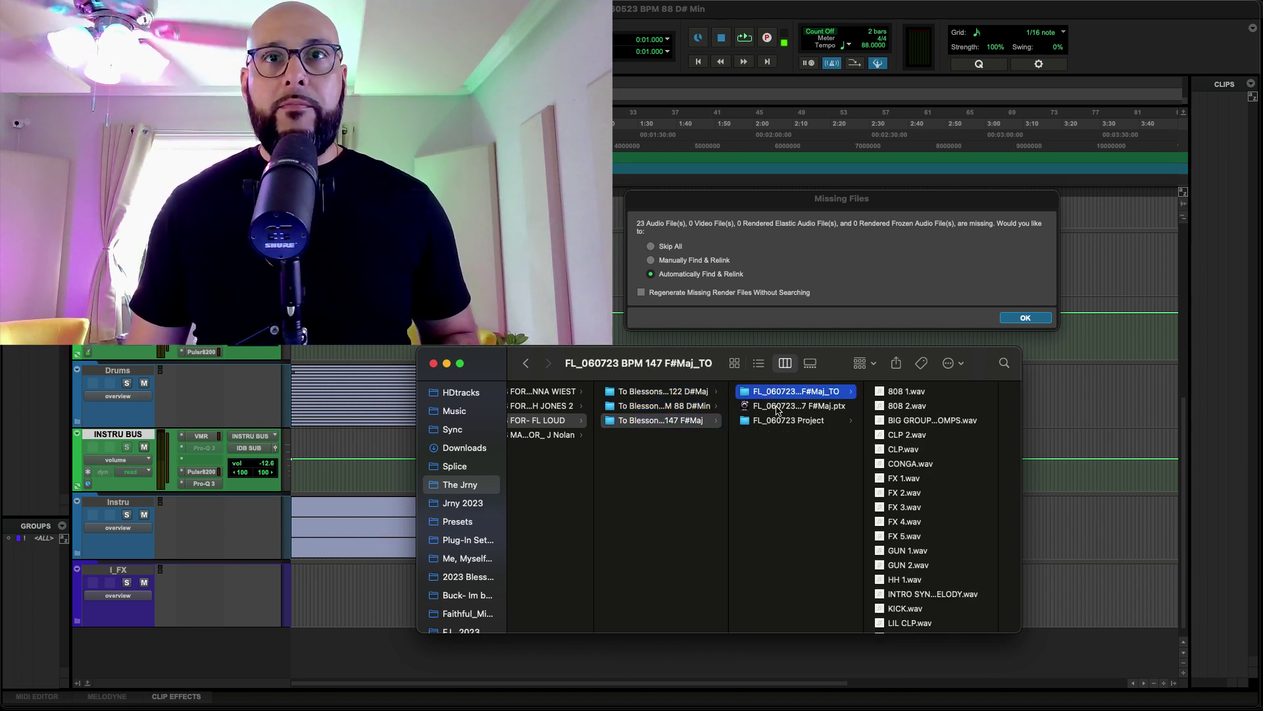
left_click(777, 407)
left_click(658, 393)
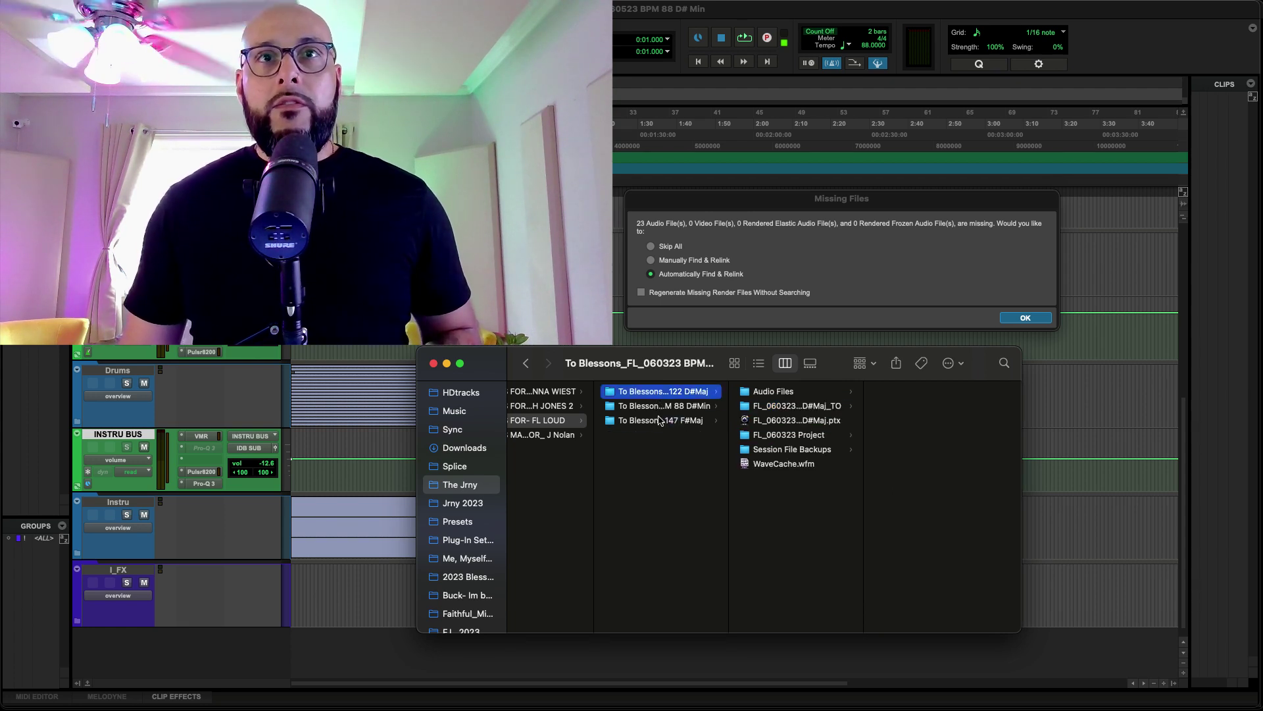
left_click(665, 422)
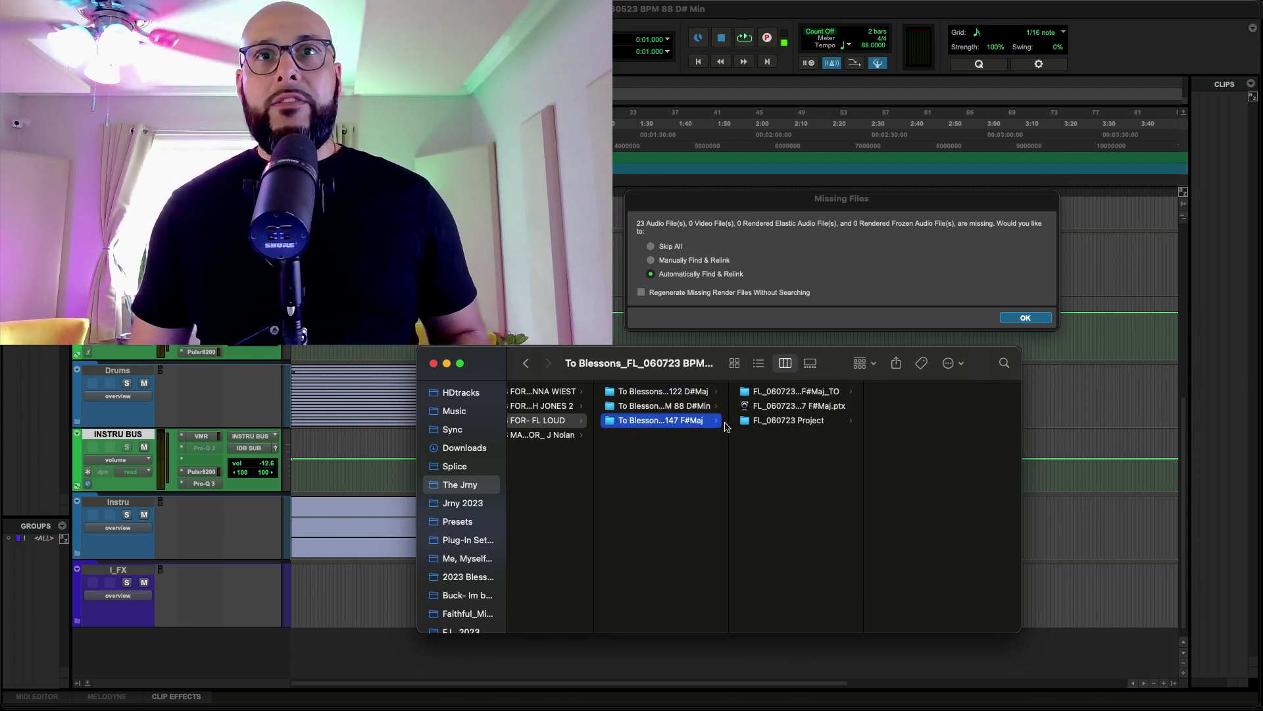
left_click(779, 408)
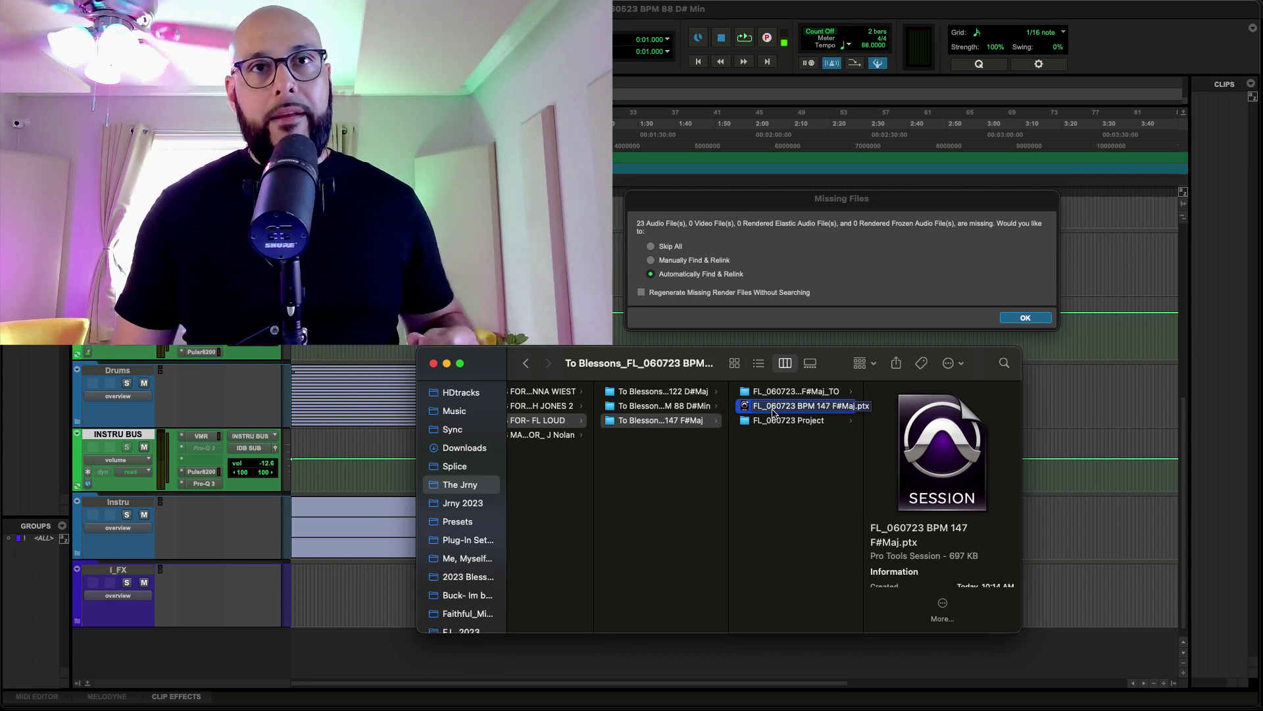
Check the 88 D#Min session folder's contents and close the Finder window.
left_click_drag(774, 412, 687, 418)
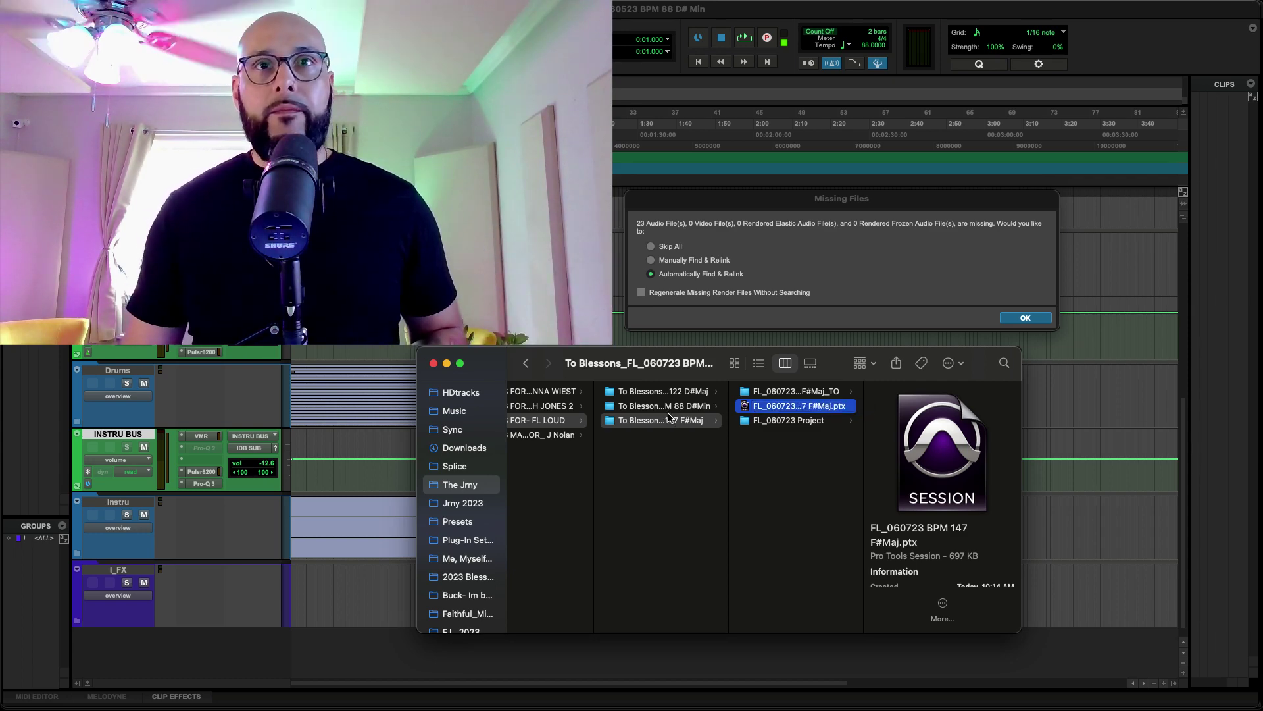
left_click(666, 406)
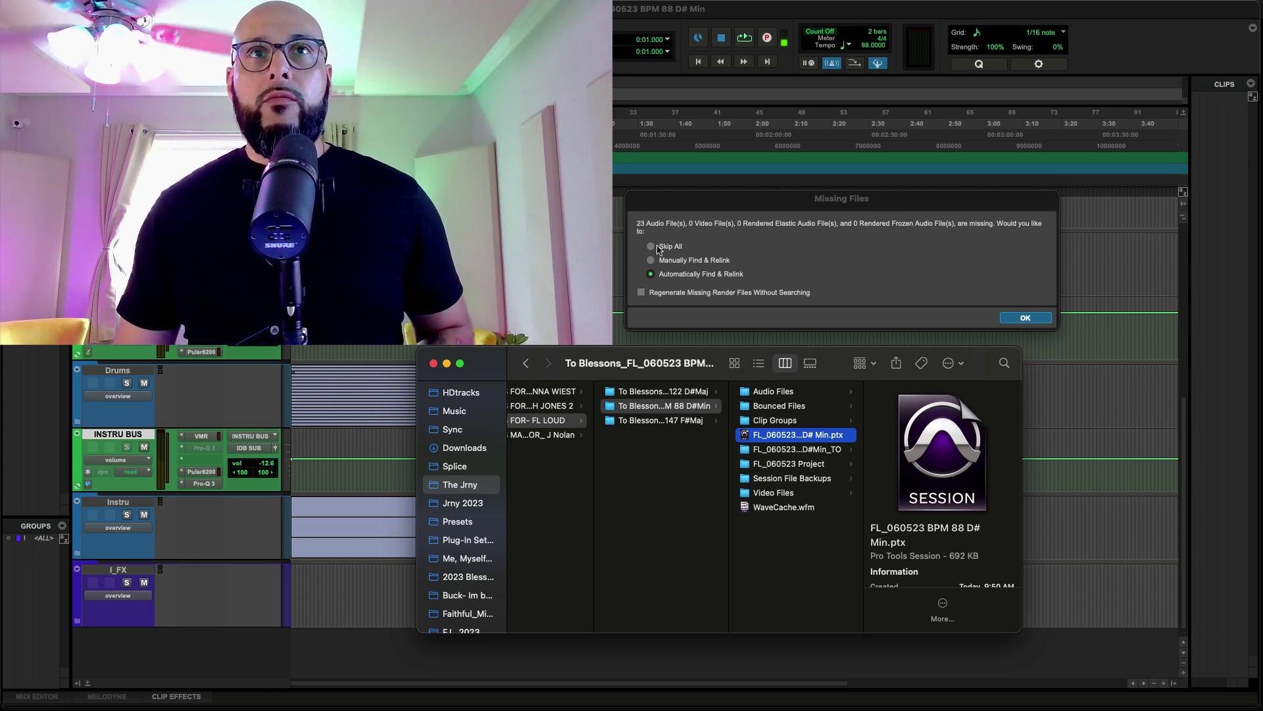
left_click(435, 363)
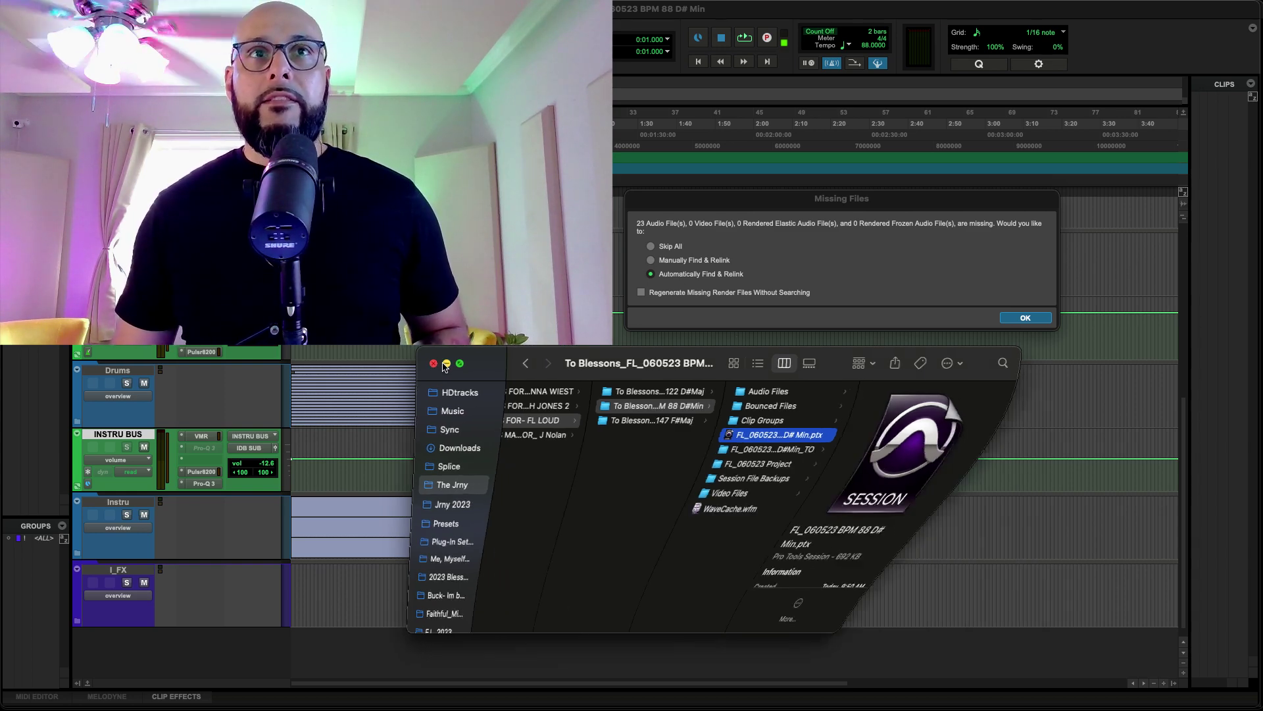
Choose Manually Find & Relink and bring the Relink window into full view.
left_click(650, 261)
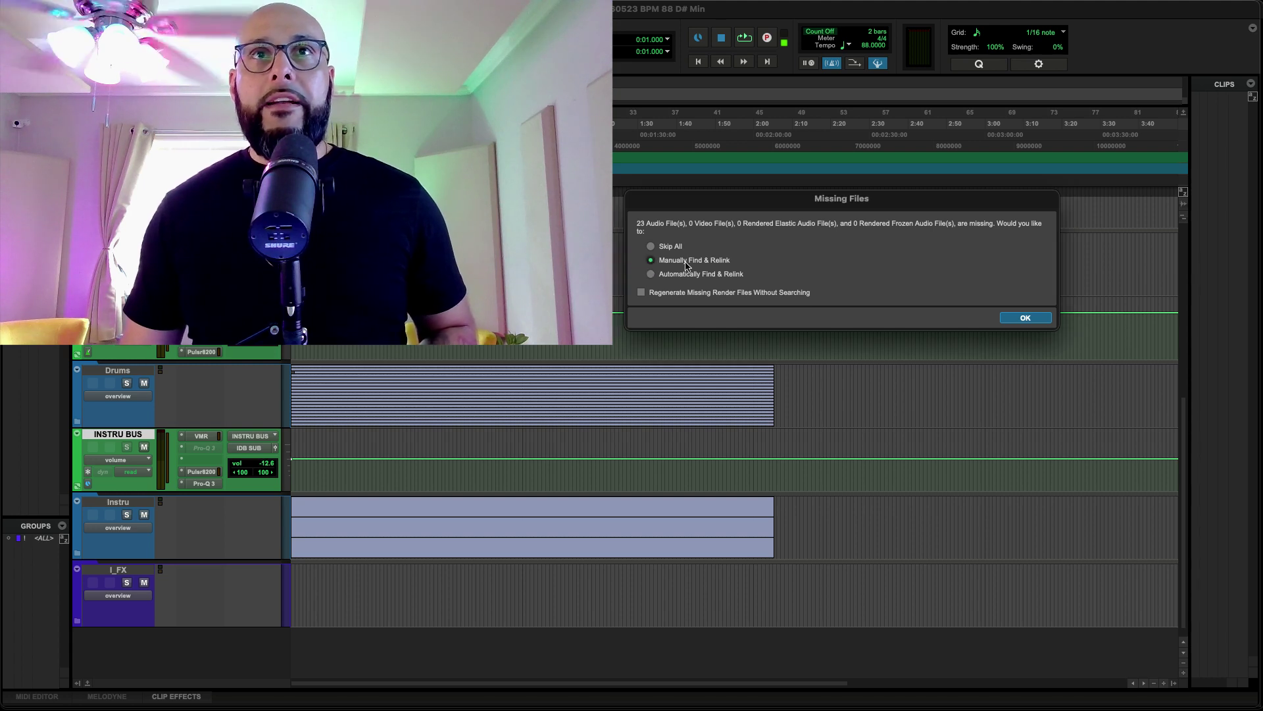
left_click(1025, 318)
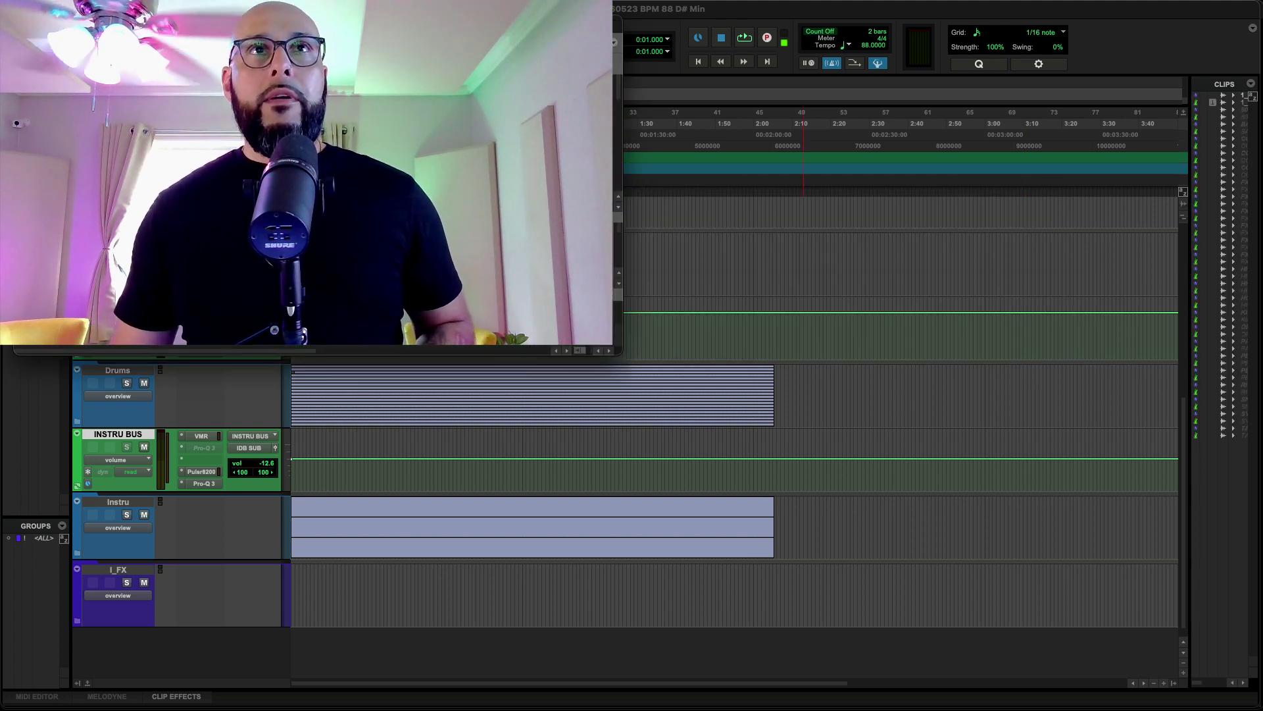
left_click_drag(448, 29, 674, 220)
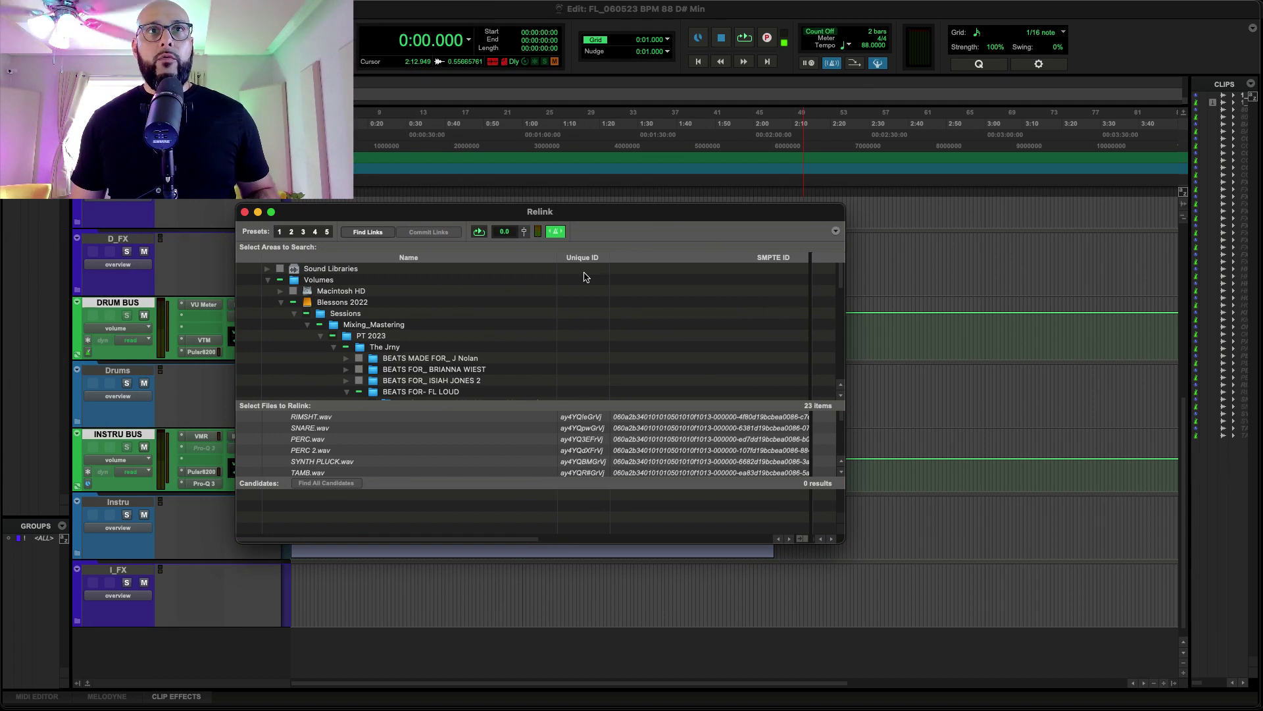
Expand the 88 D#Min session and tick FL_060523 BPM 88 D#Min_TO as the search area.
scroll(592, 332, "down", 5)
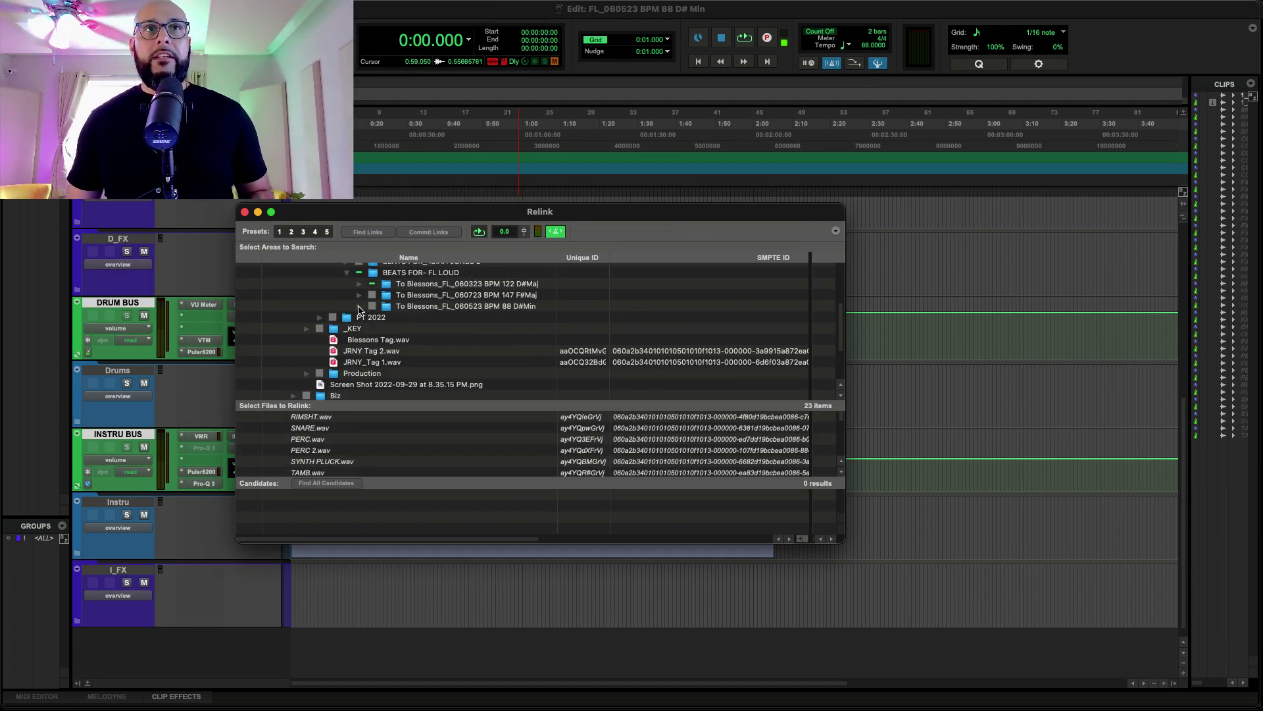
left_click(359, 306)
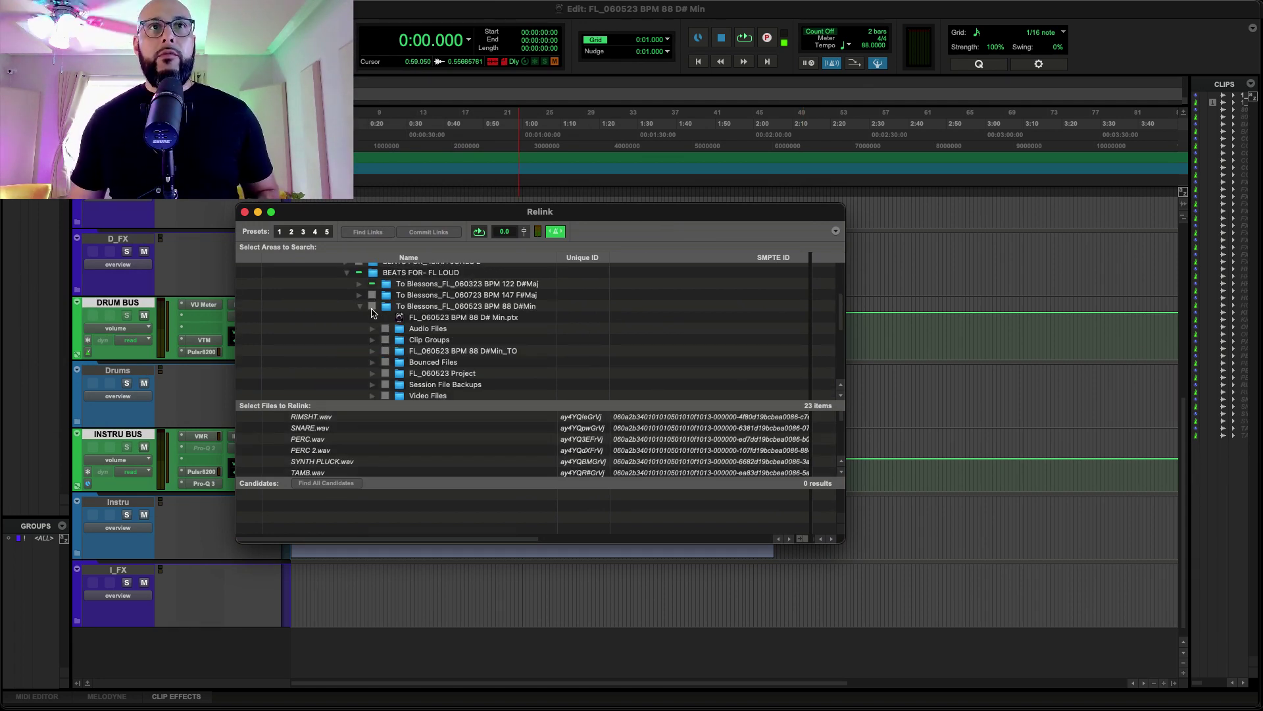
scroll(388, 352, "down", 3)
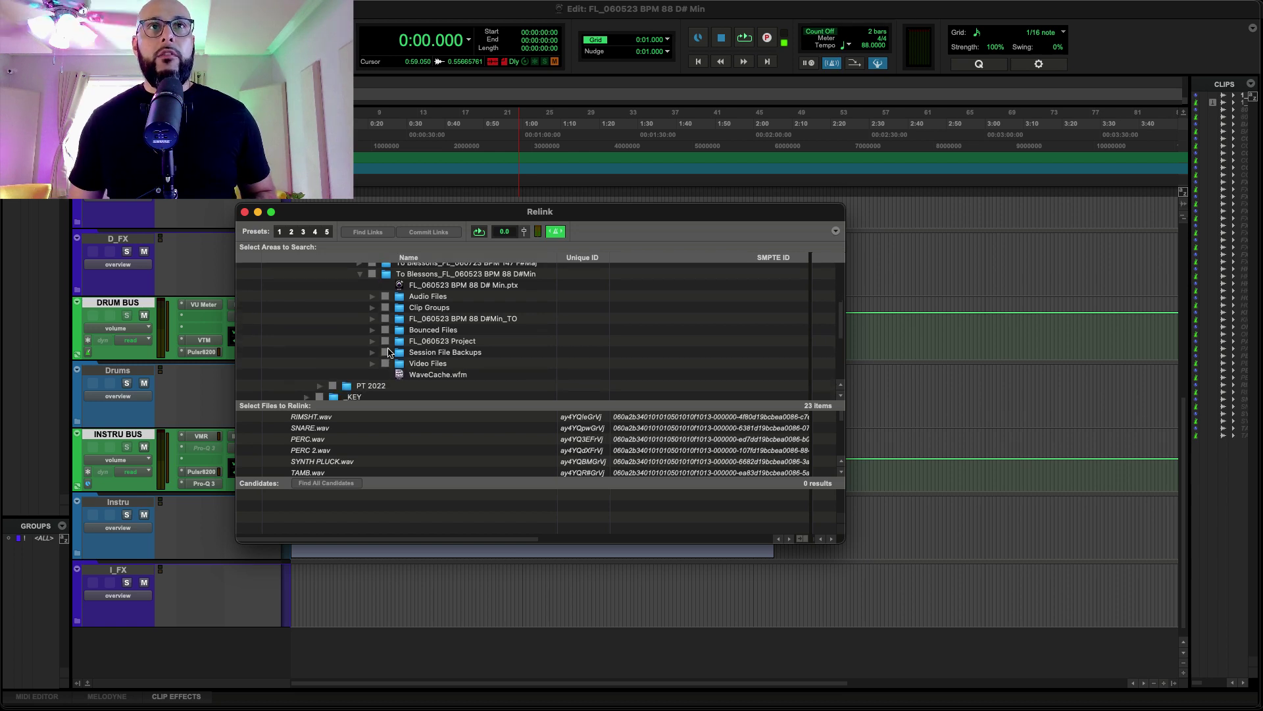
left_click(373, 314)
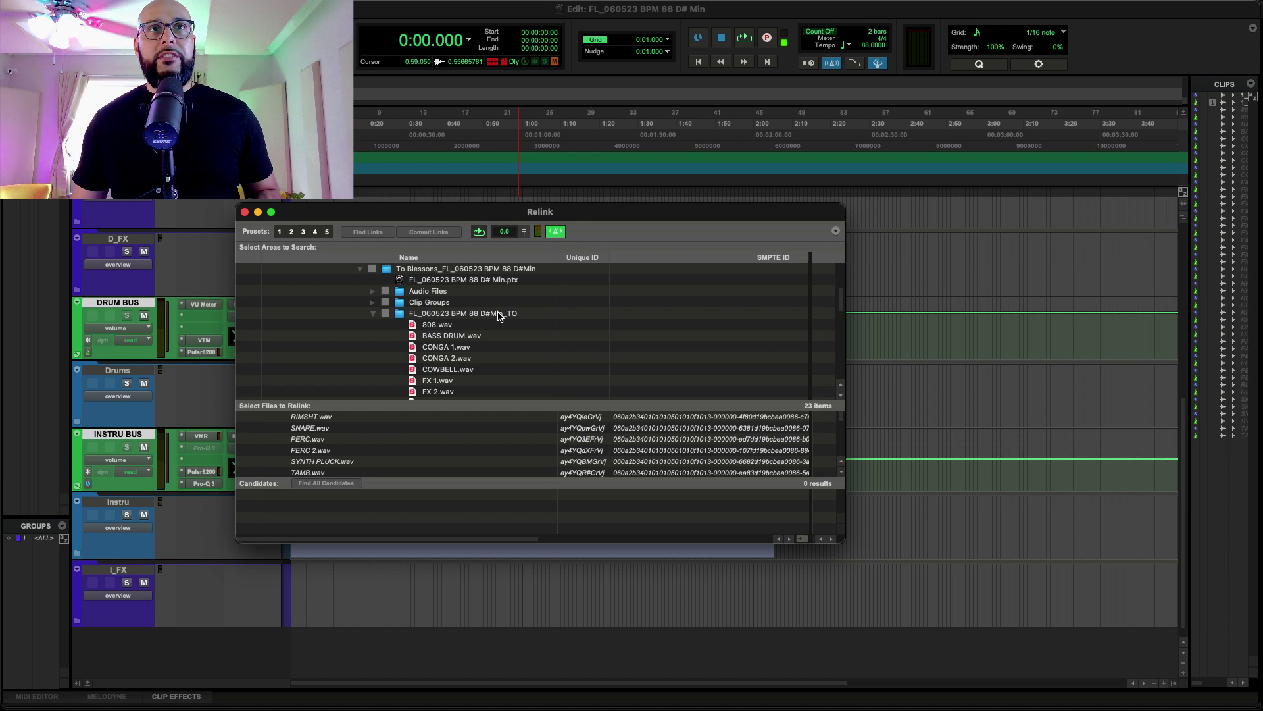
left_click(385, 314)
left_click(443, 325)
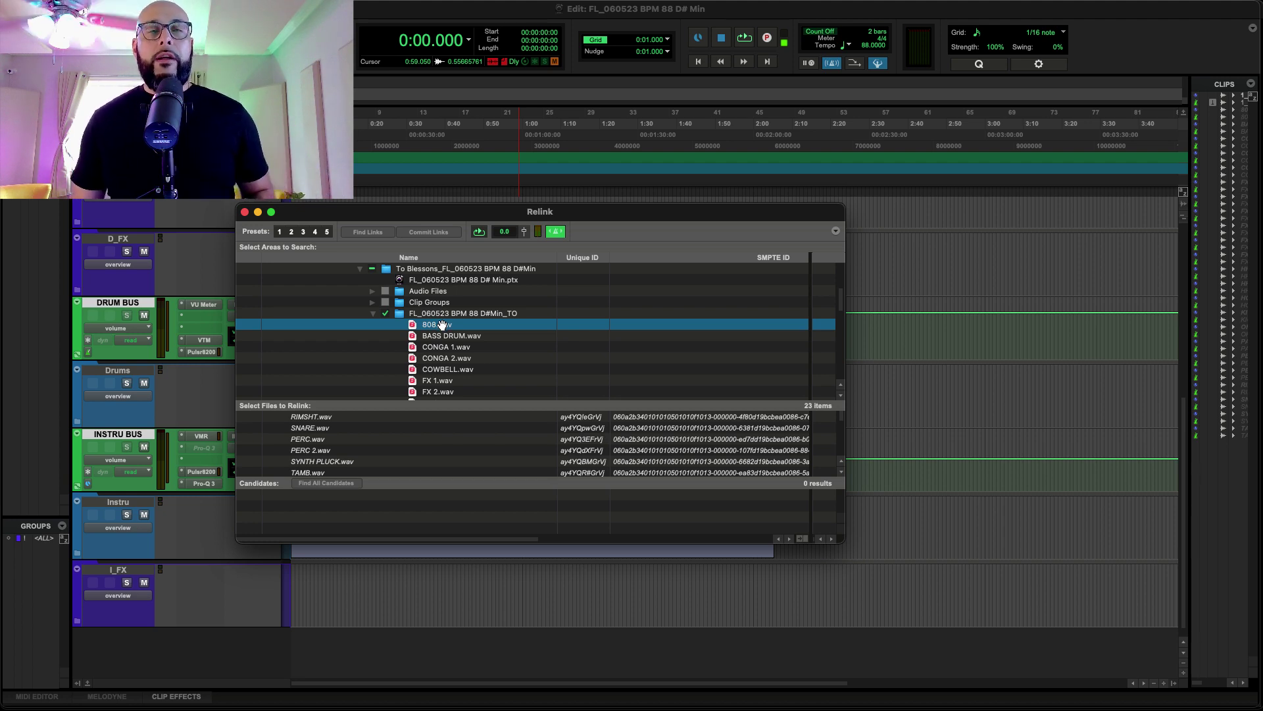
left_click(514, 342)
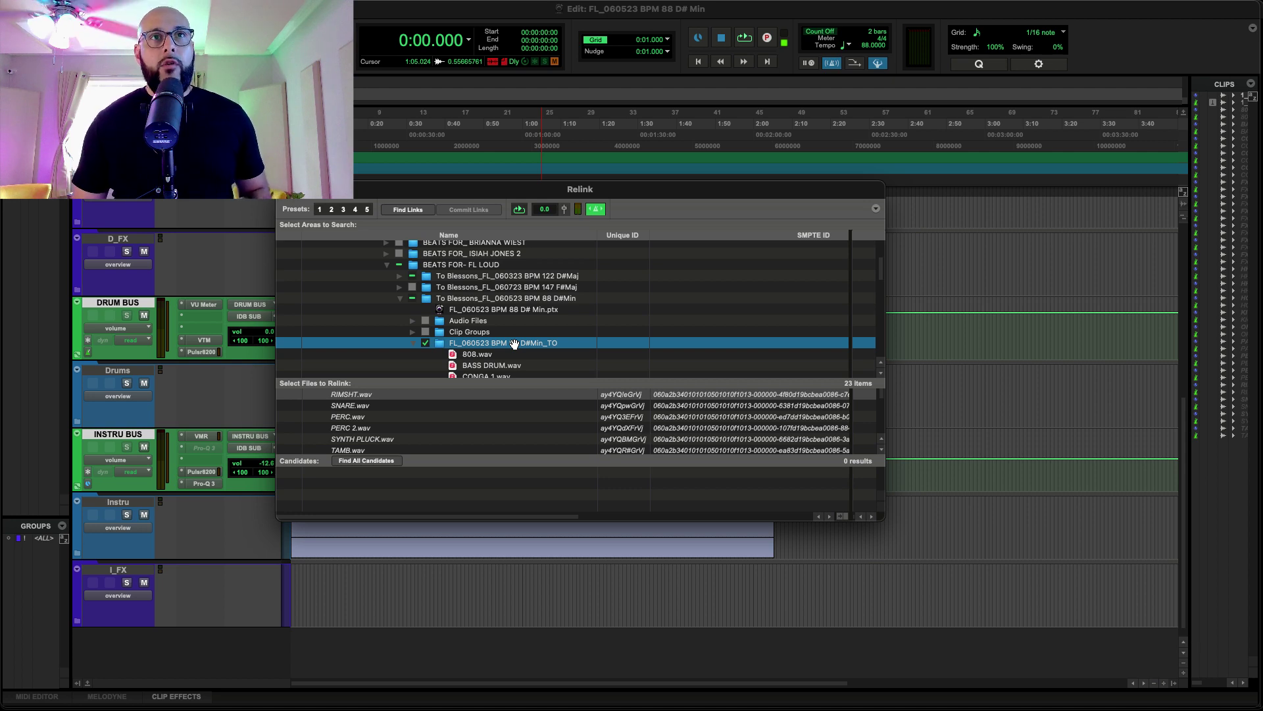
Find candidates for the missing RIMSHT.wav and link it to the matching trackout.
scroll(511, 345, "down", 5)
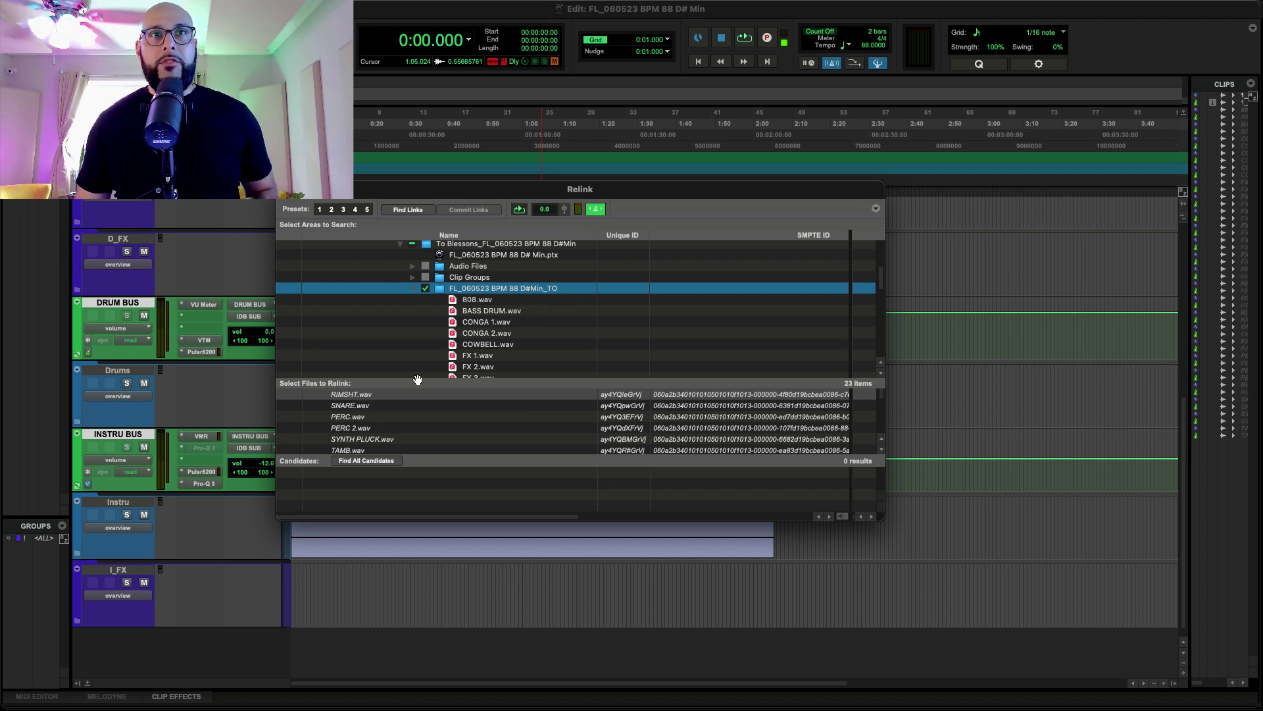
scroll(555, 309, "down", 5)
scroll(555, 309, "down", 5)
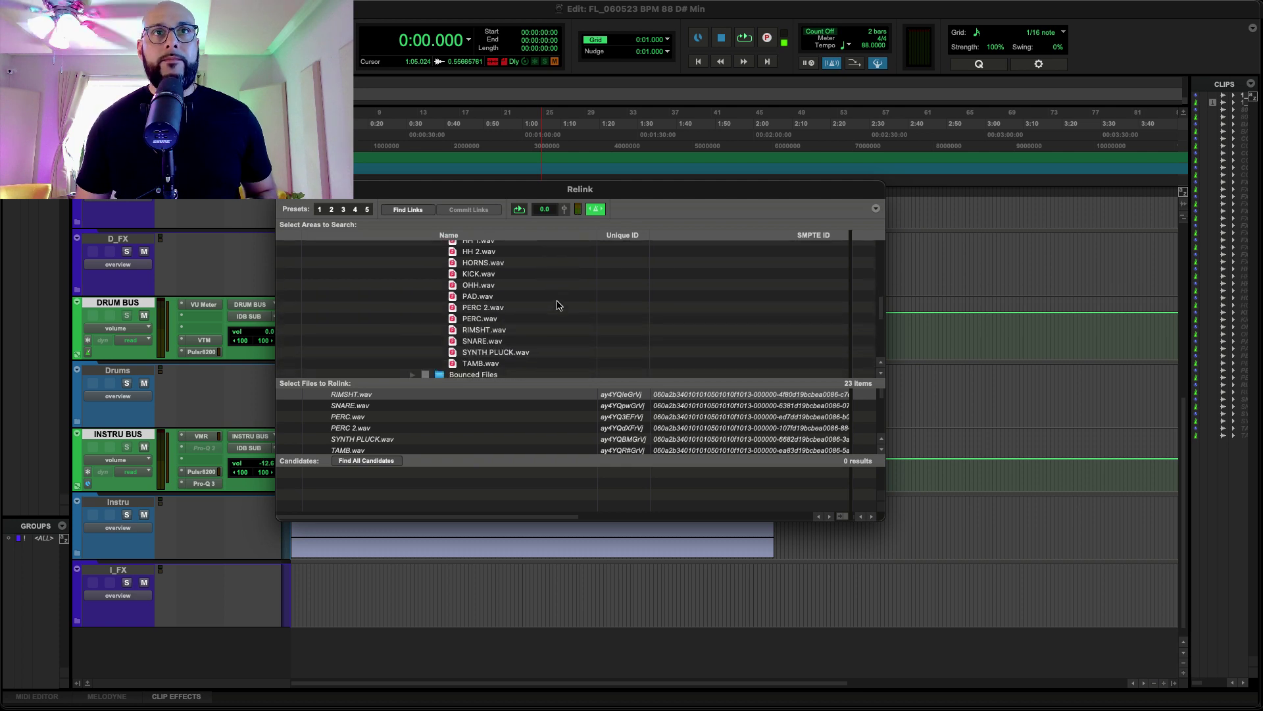
left_click(516, 327)
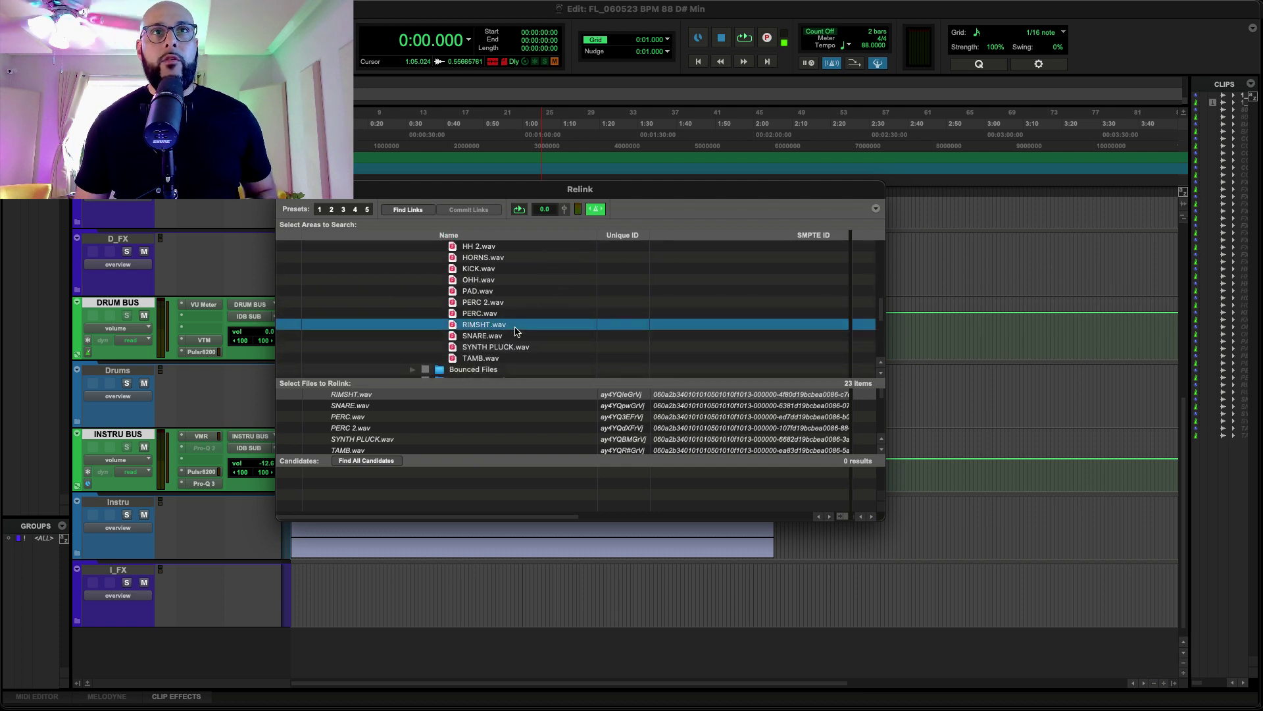
left_click(337, 395)
left_click(367, 460)
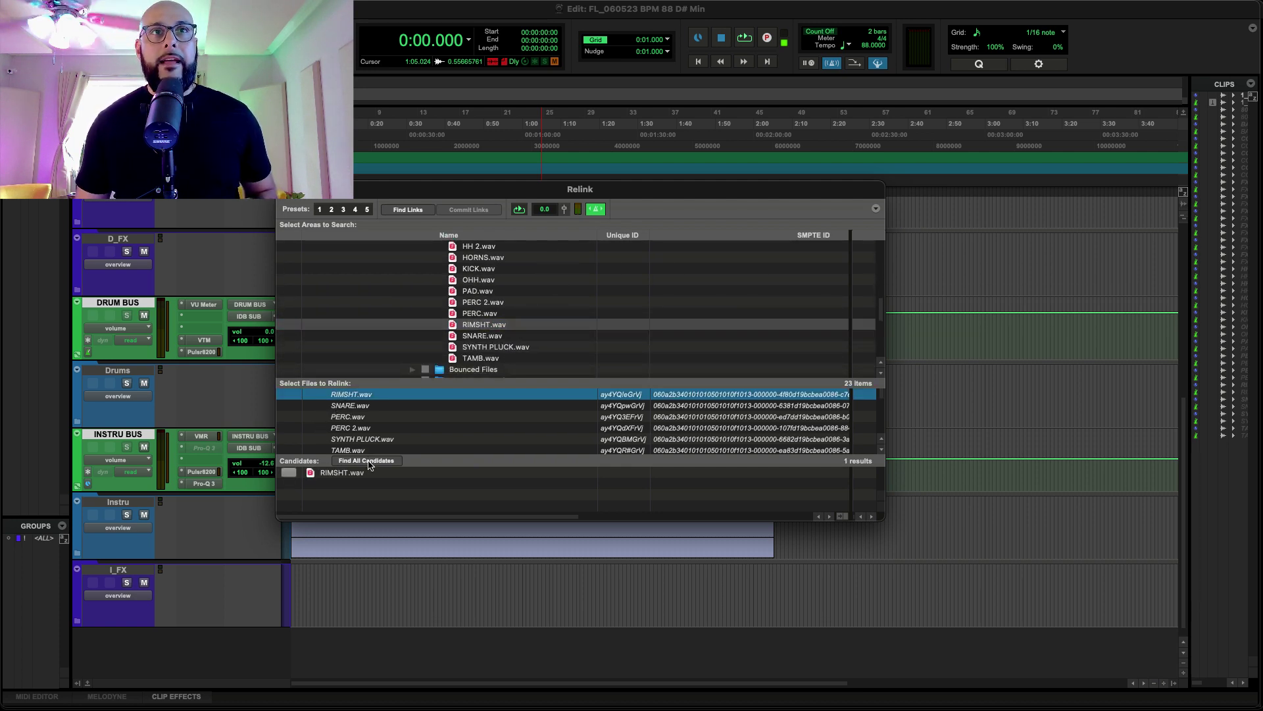
left_click(294, 473)
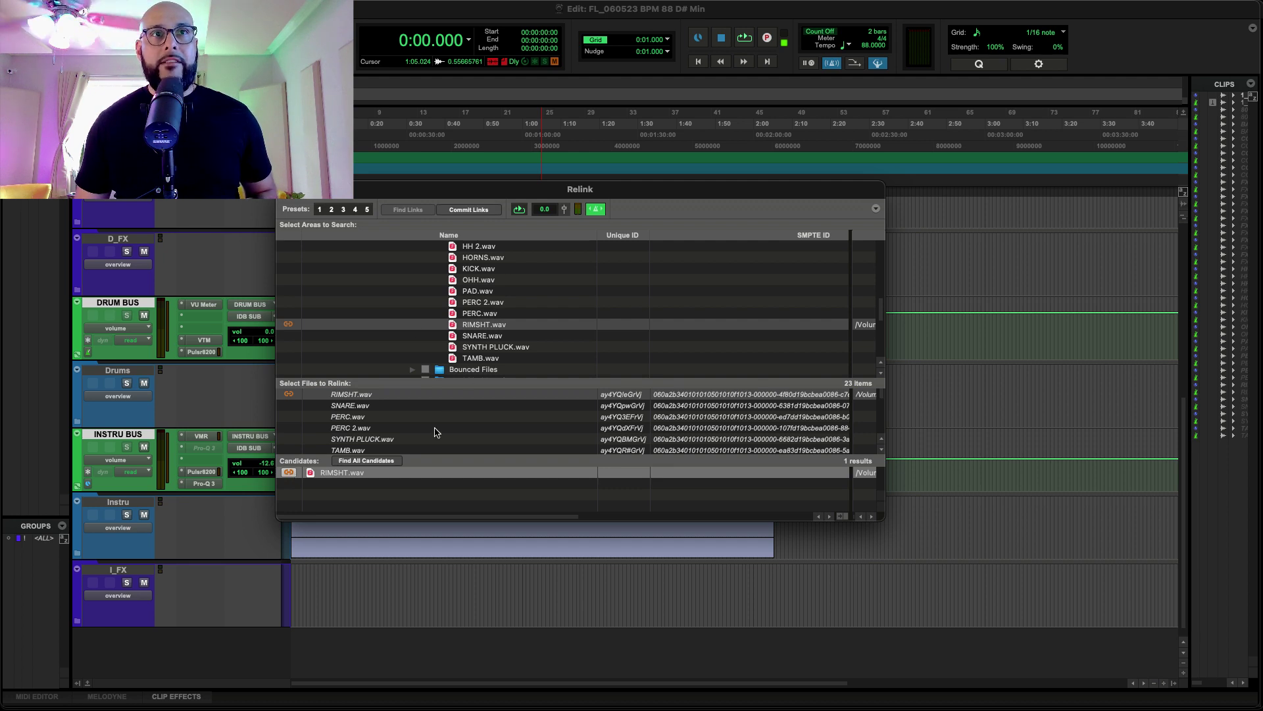
Link the missing SNARE.wav and PERC.wav to their matching trackout candidates.
left_click(404, 409)
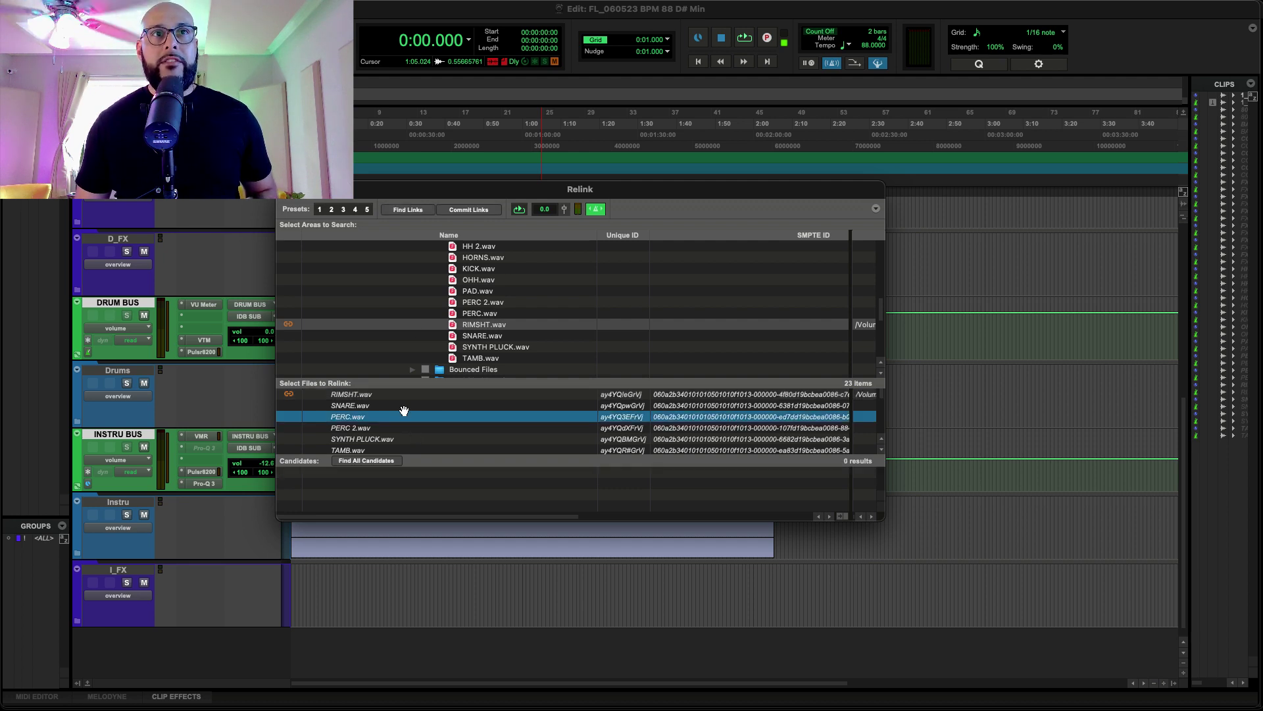
left_click(482, 335)
left_click(349, 462)
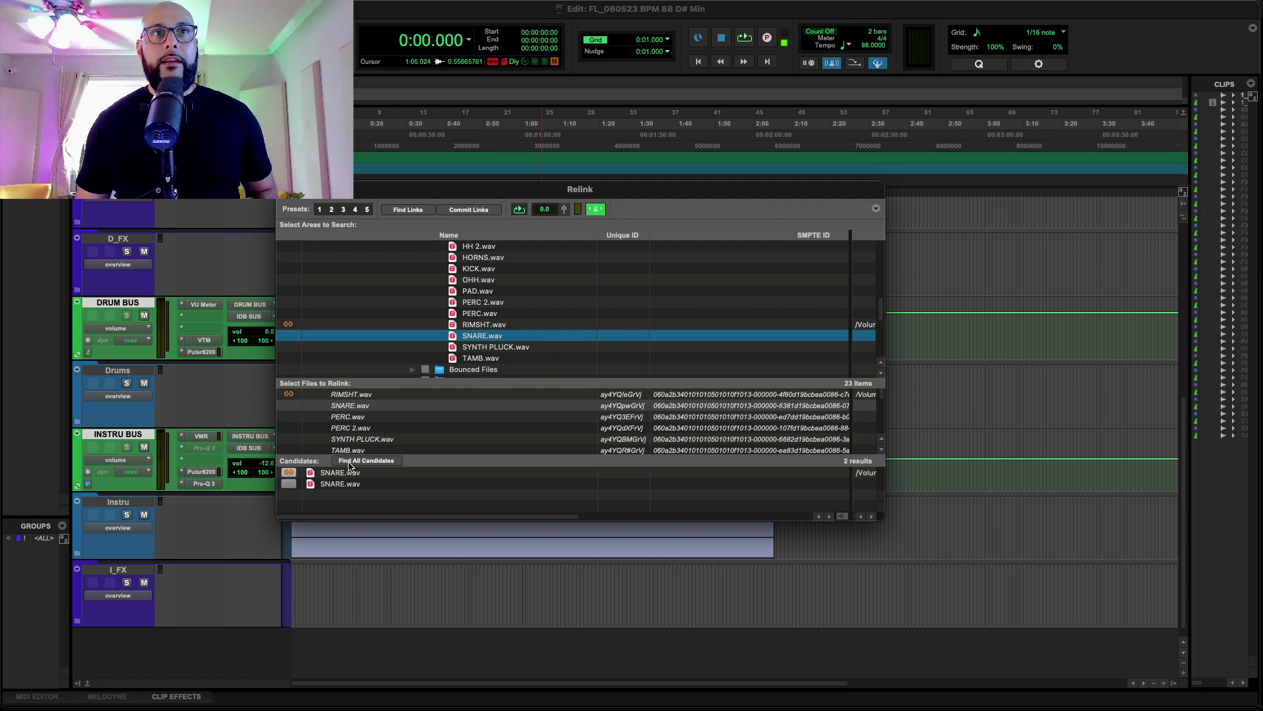
left_click(290, 484)
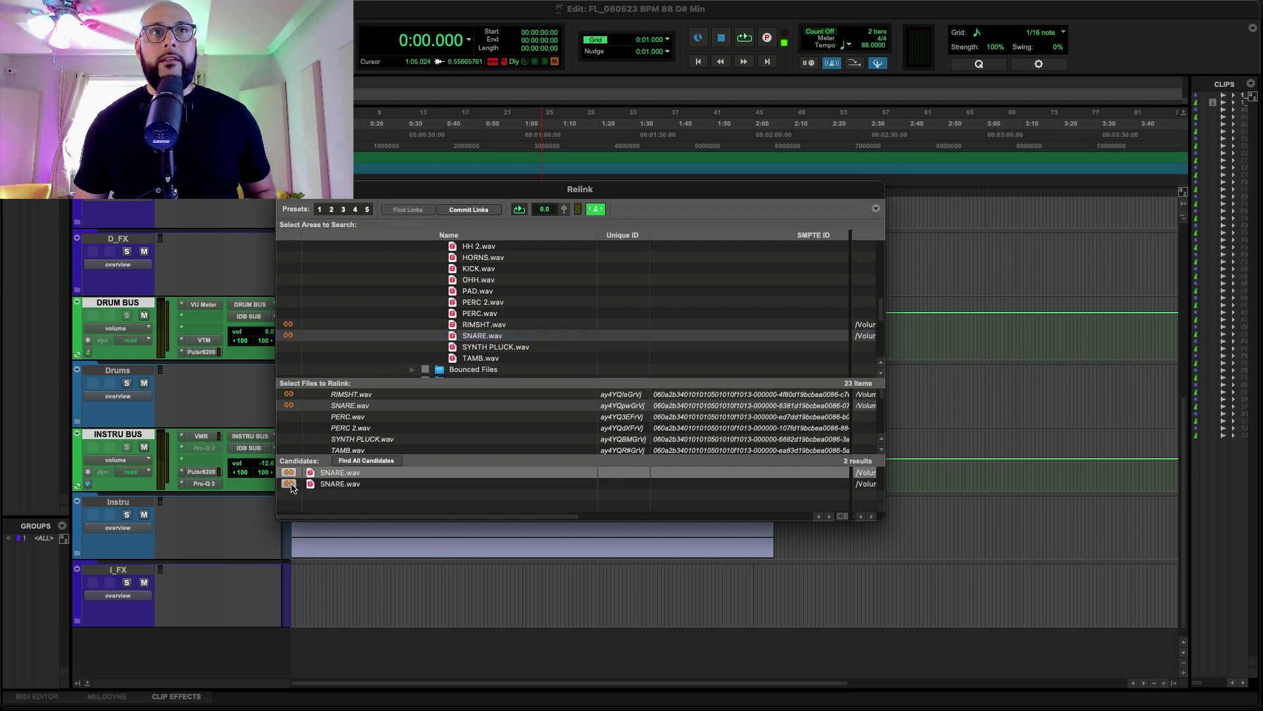
left_click(393, 418)
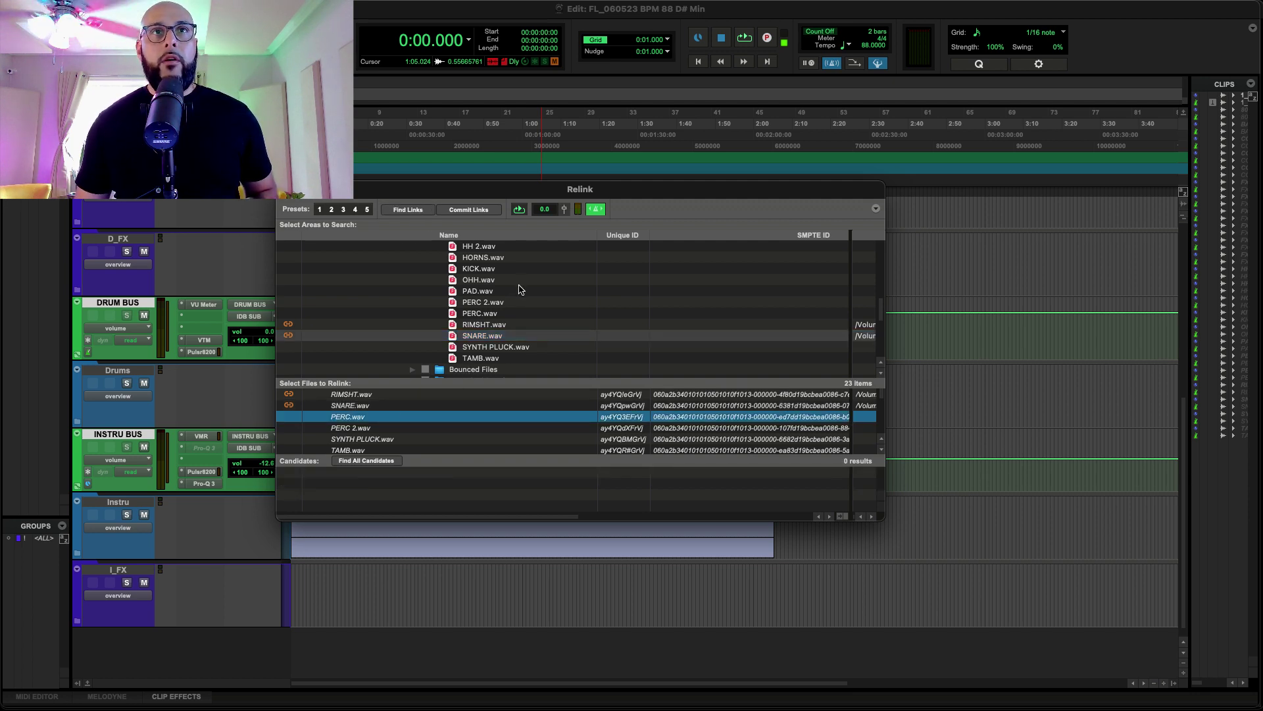
left_click(498, 314)
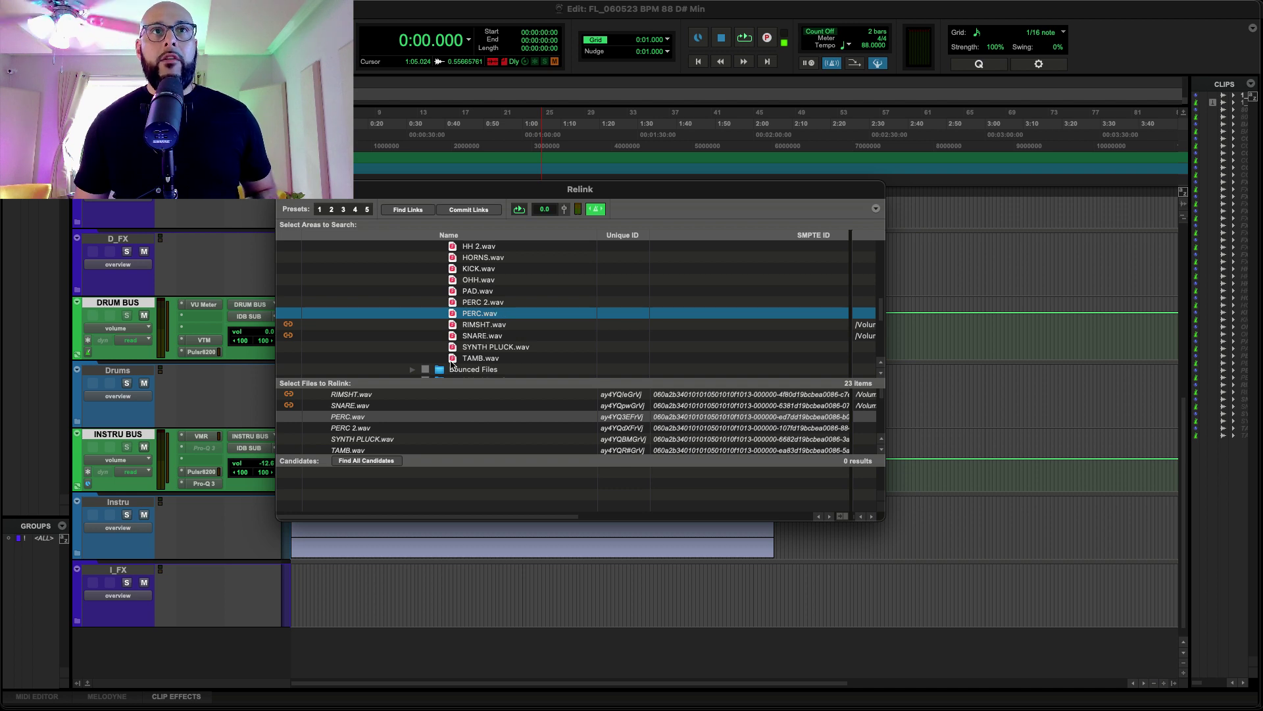
scroll(439, 337, "down", 3)
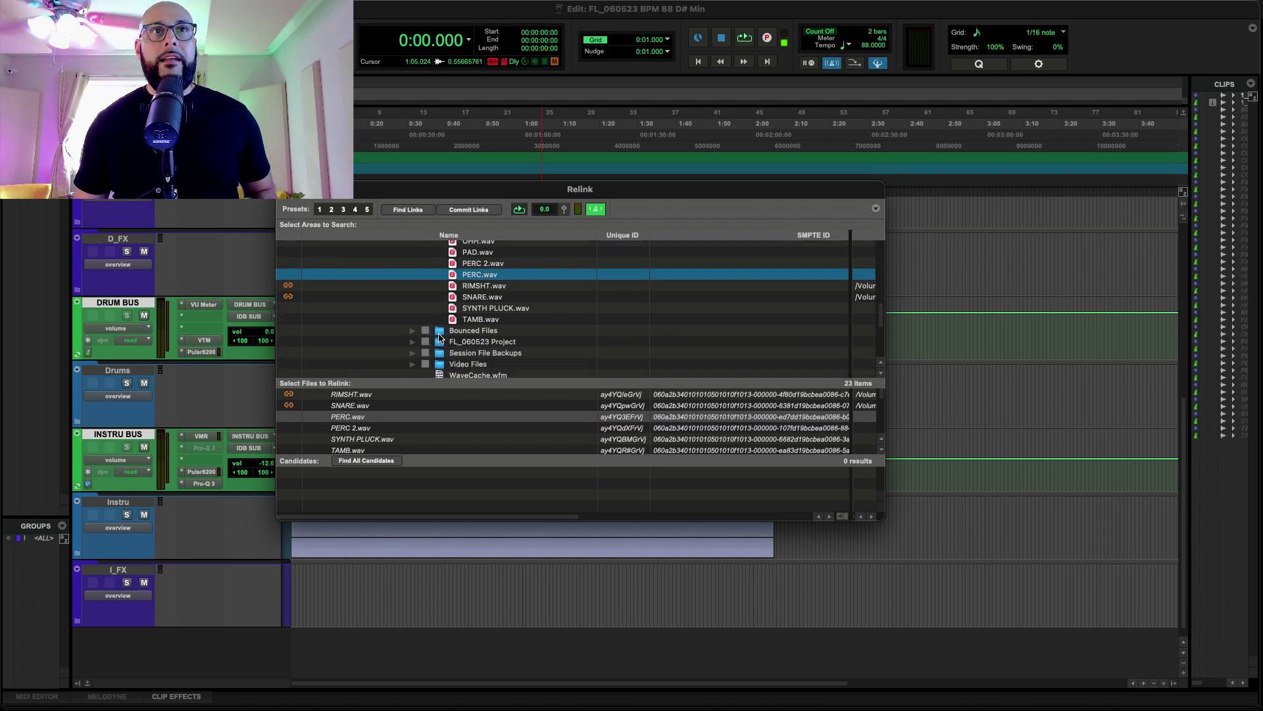
left_click(373, 462)
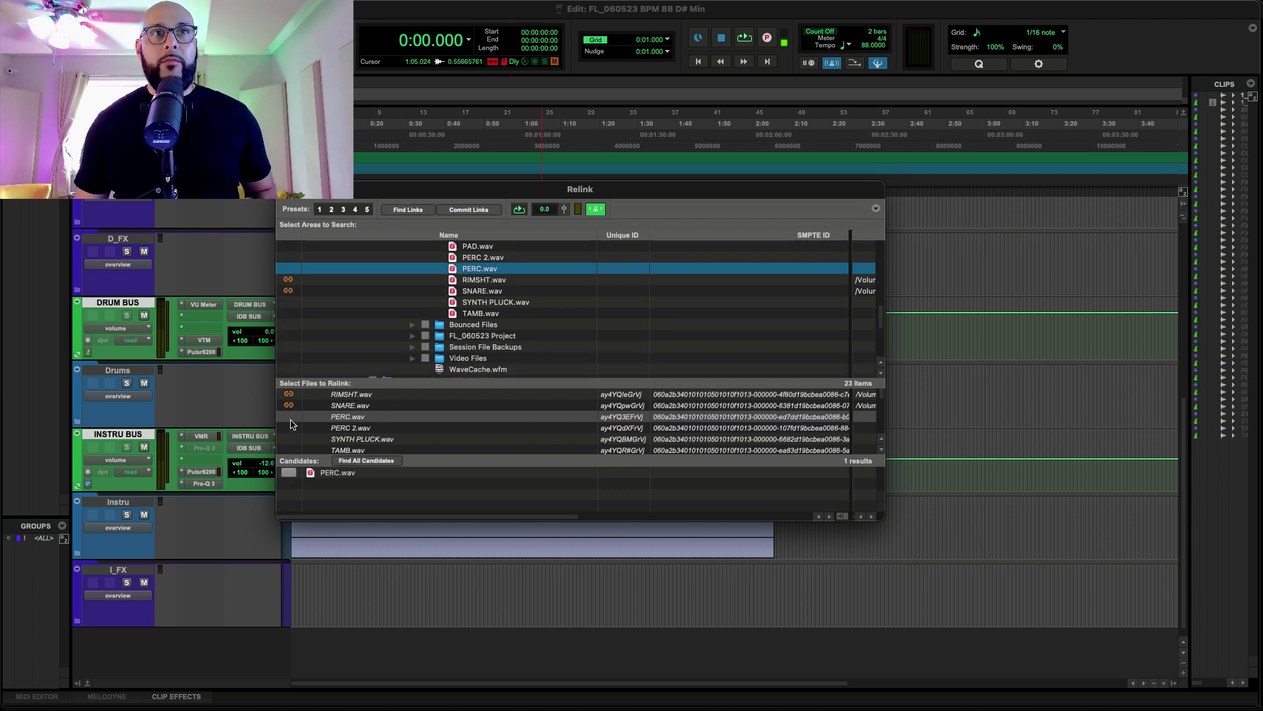
left_click(290, 473)
Link PERC 2.wav to both of its found candidates, then select FX 2.wav.
left_click(372, 429)
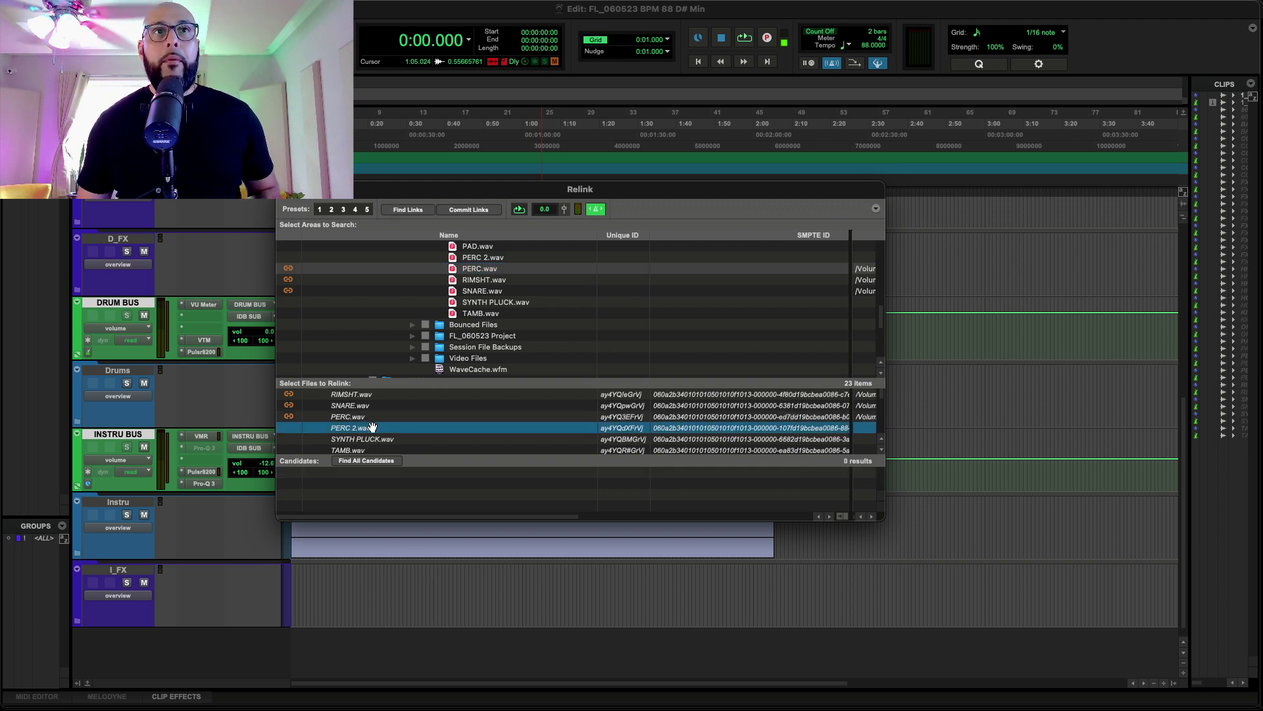
scroll(478, 318, "up", 2)
left_click(475, 281)
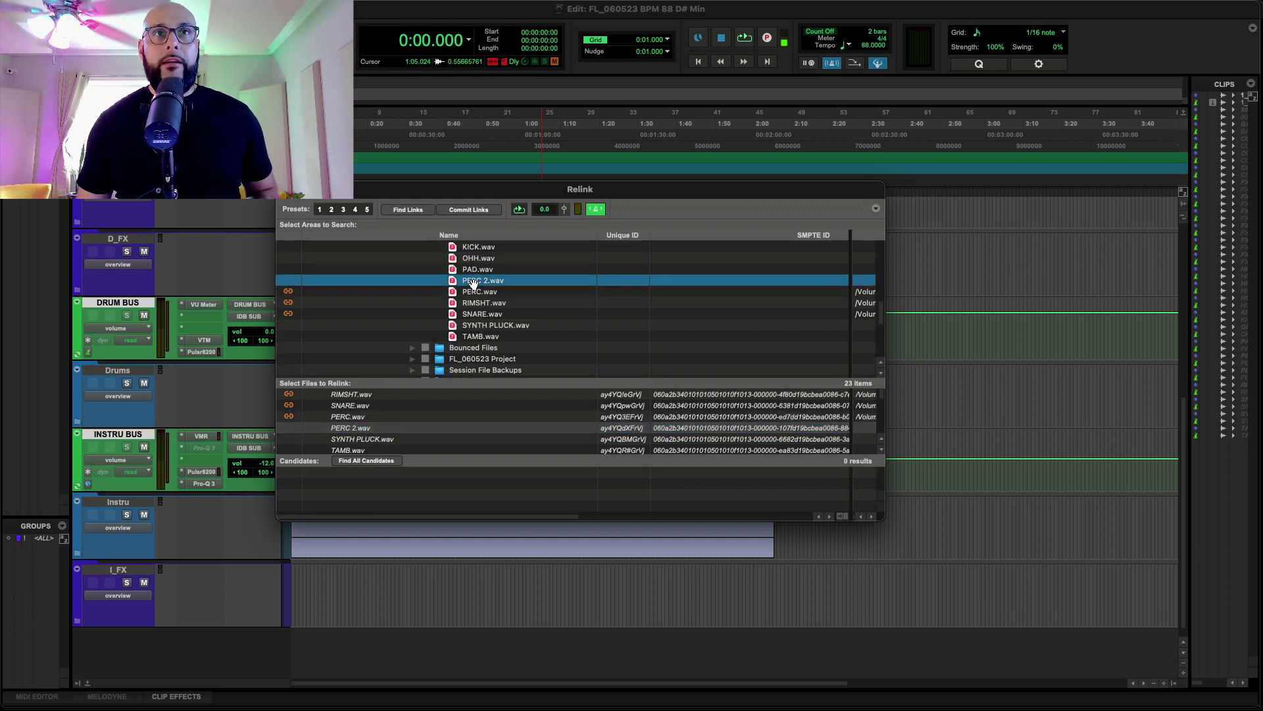
left_click(366, 461)
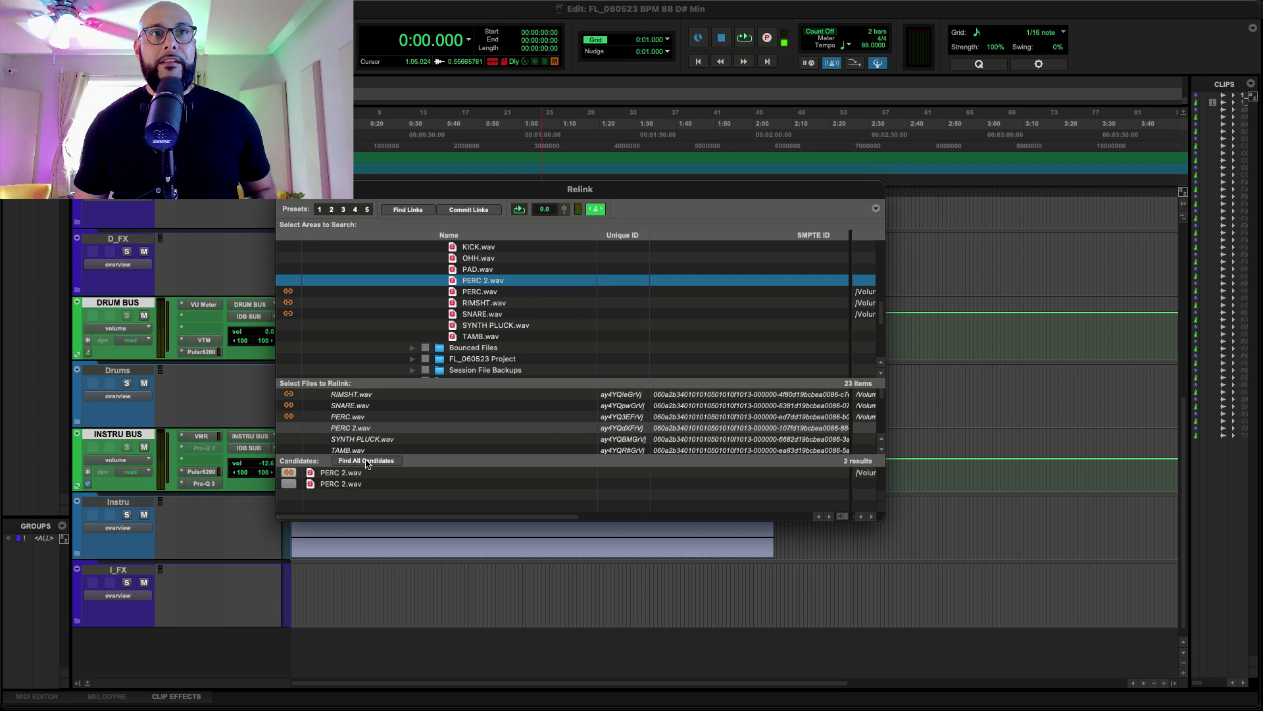
left_click(359, 461)
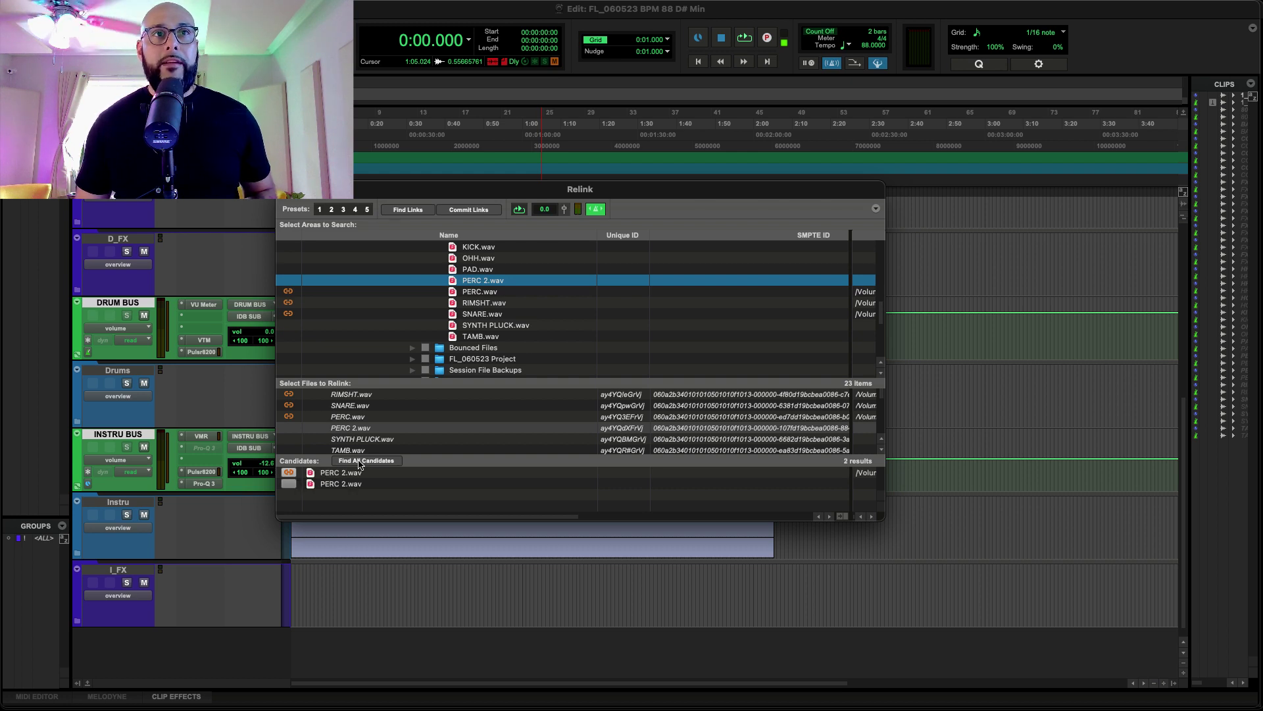
left_click(342, 473)
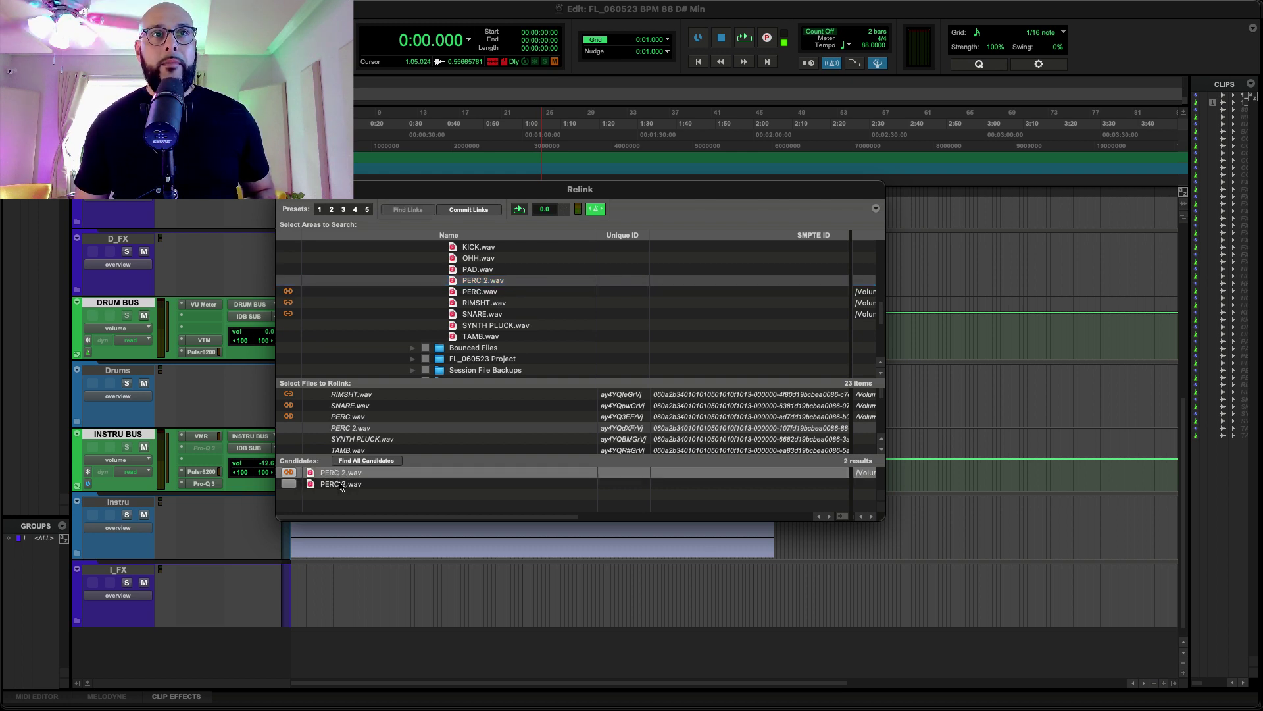
left_click(294, 485)
scroll(382, 426, "down", 2)
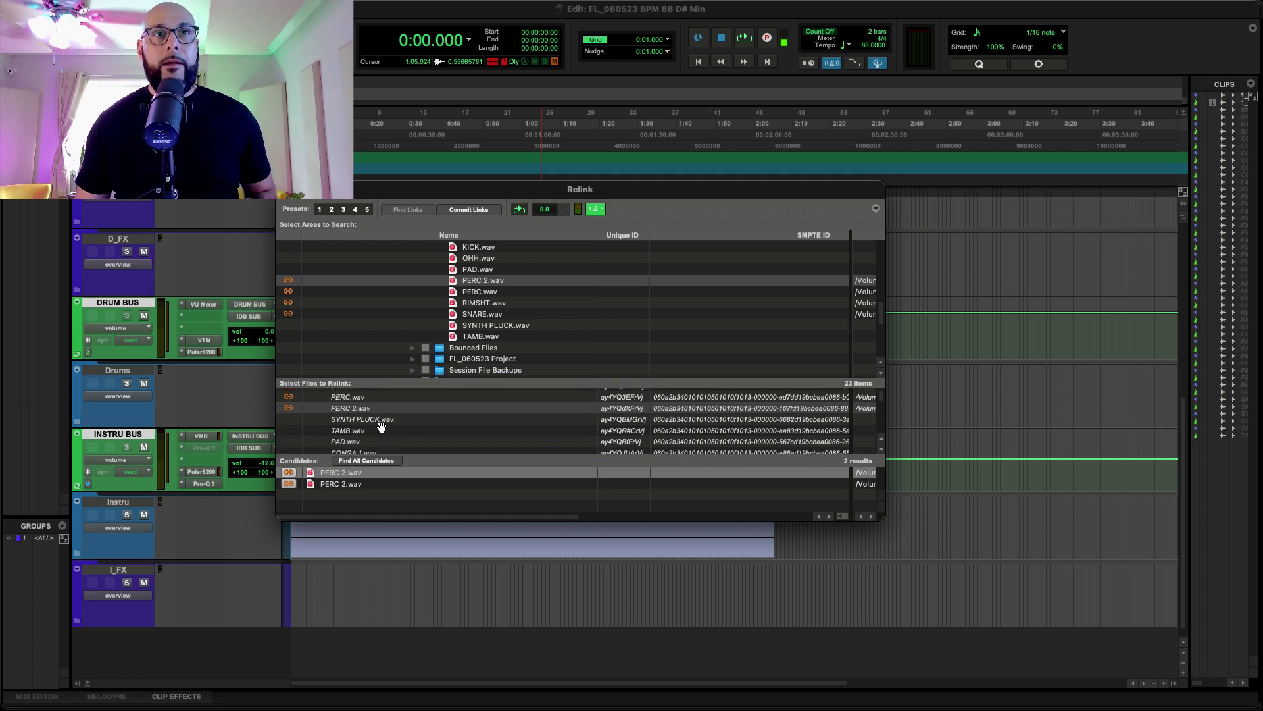
left_click(382, 426)
Commit Links and confirm Yes, leaving 0 files to relink.
scroll(398, 340, "up", 5)
scroll(398, 341, "down", 6)
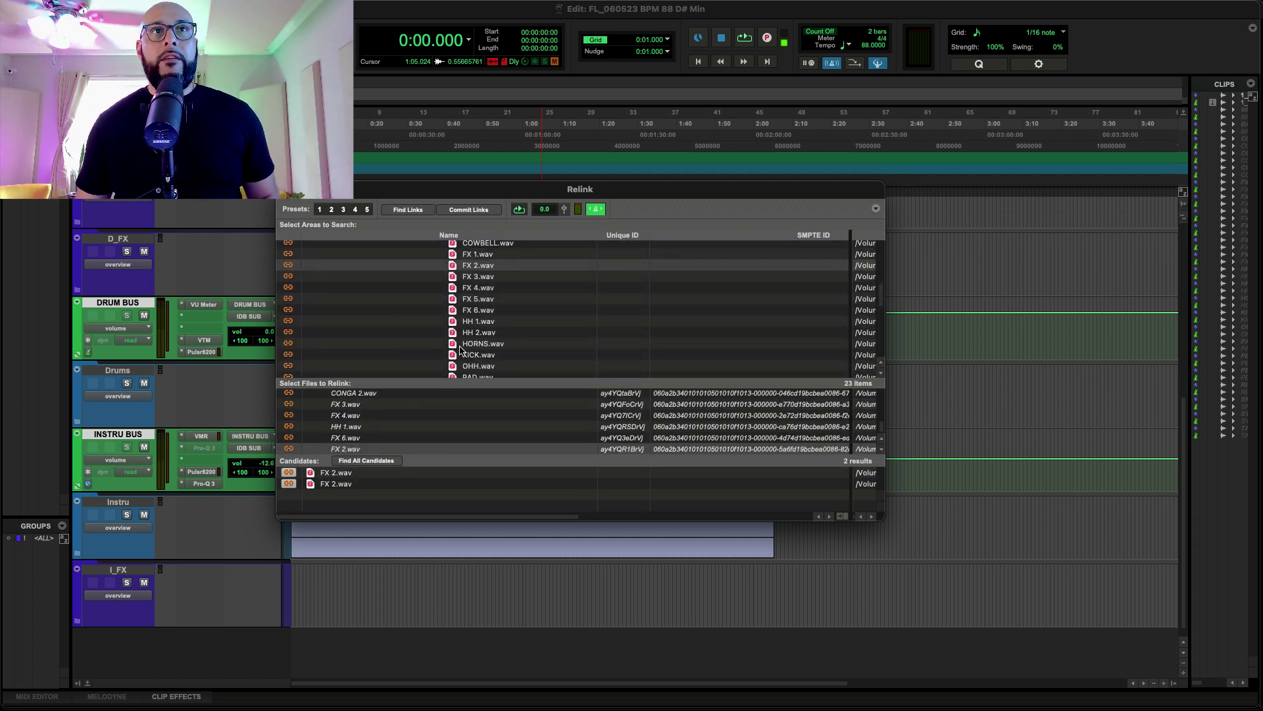
scroll(475, 248, "up", 2)
left_click(476, 211)
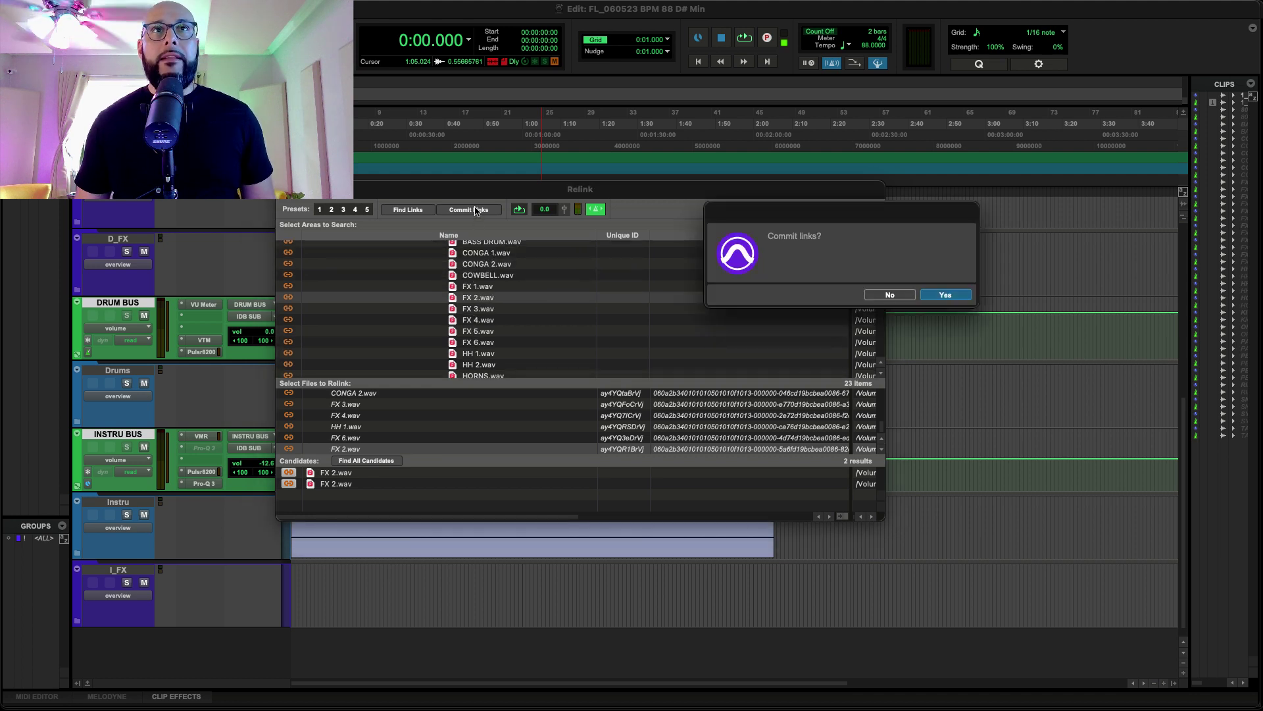
left_click(965, 295)
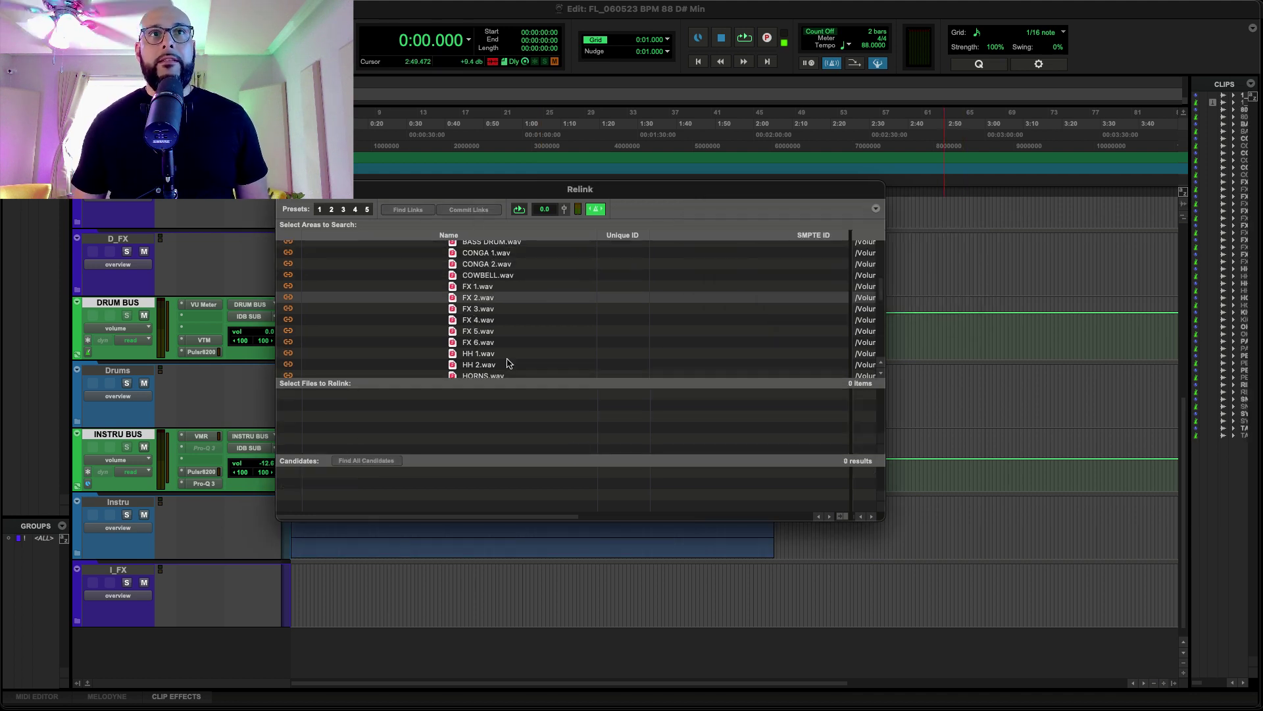
Move the Relink window aside and expand the Drums folder track to reveal its waveforms.
left_click_drag(526, 189, 1231, 199)
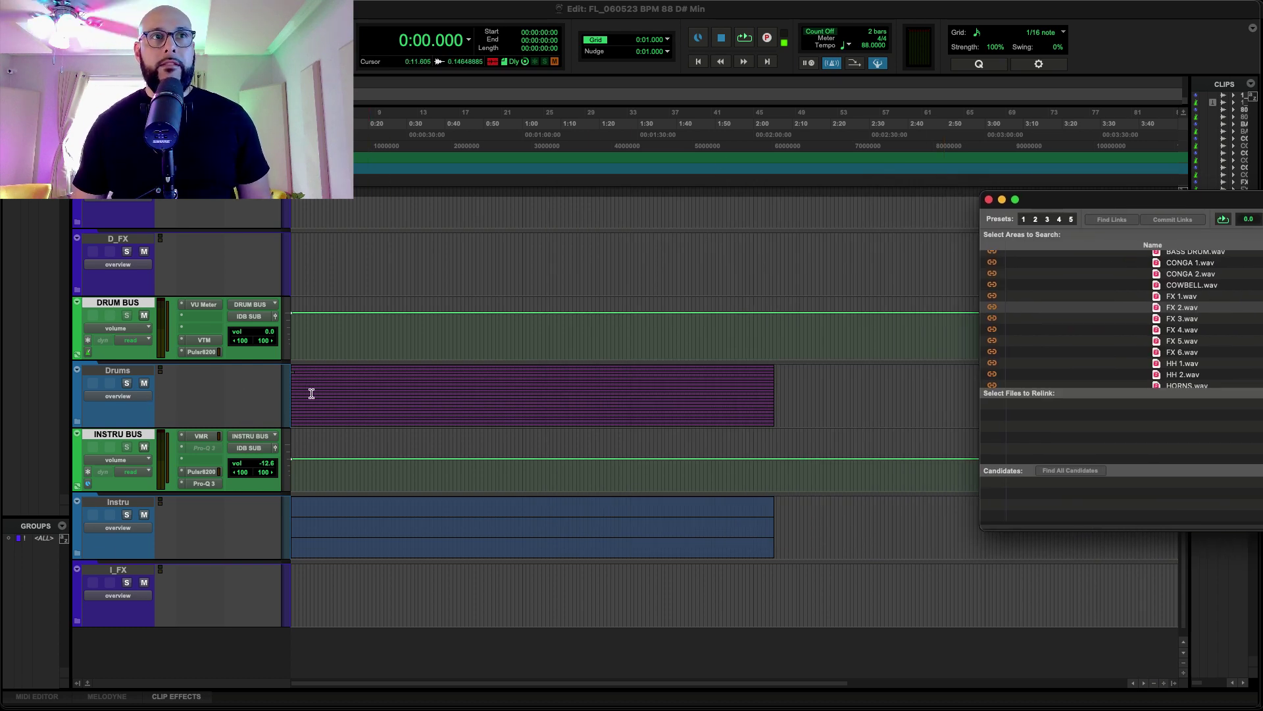
left_click(148, 371)
left_click(77, 369)
scroll(485, 597, "down", 3)
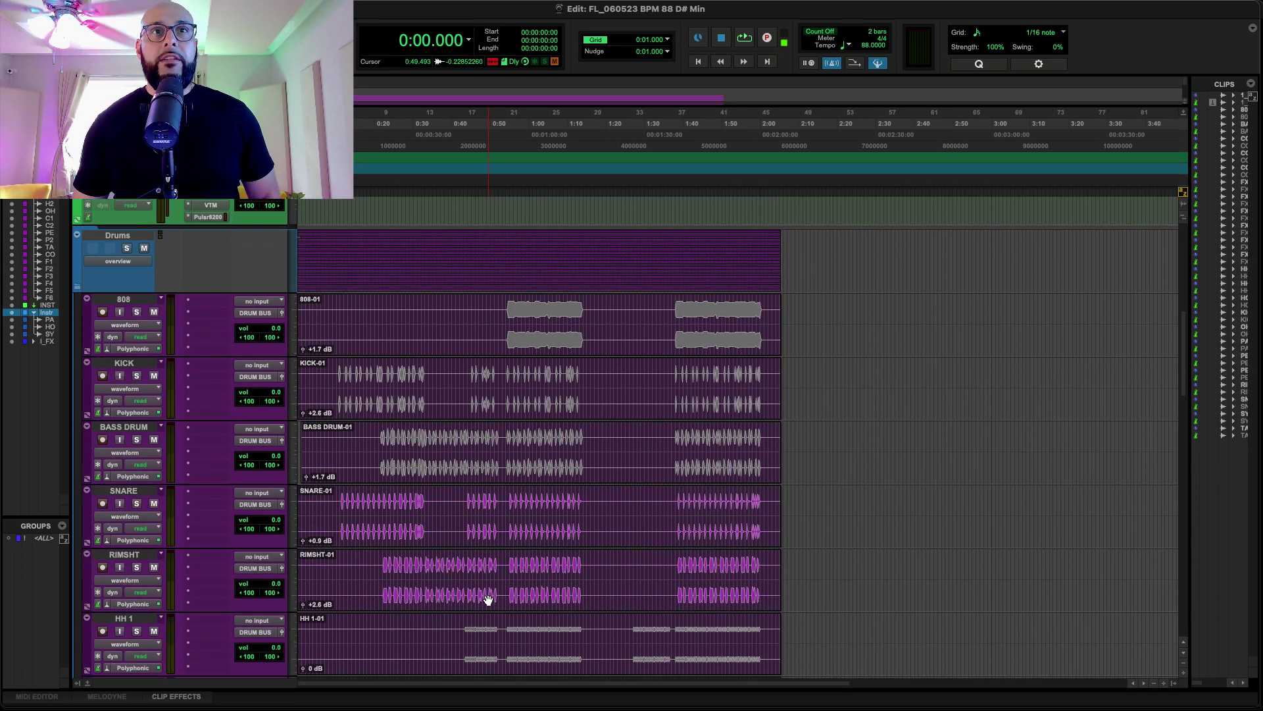
scroll(557, 371, "down", 15)
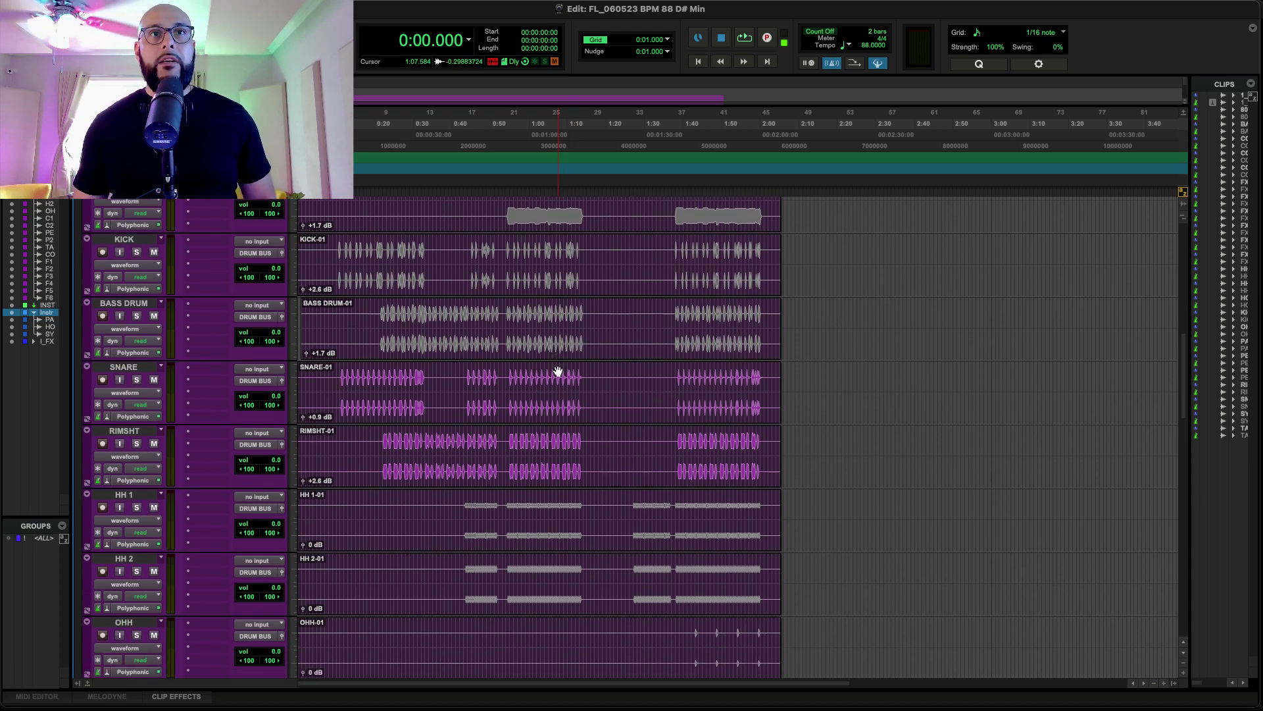
scroll(557, 370, "down", 5)
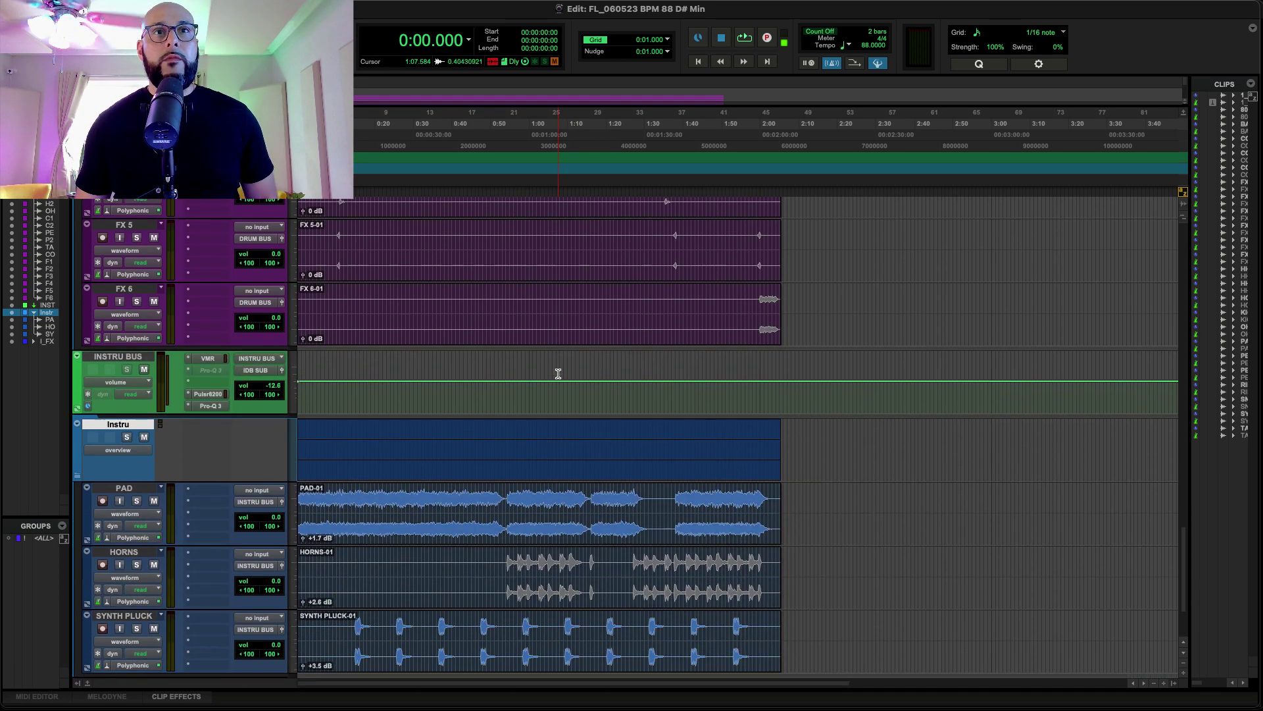
Play the session briefly to audition the relinked audio, then stop.
key("space")
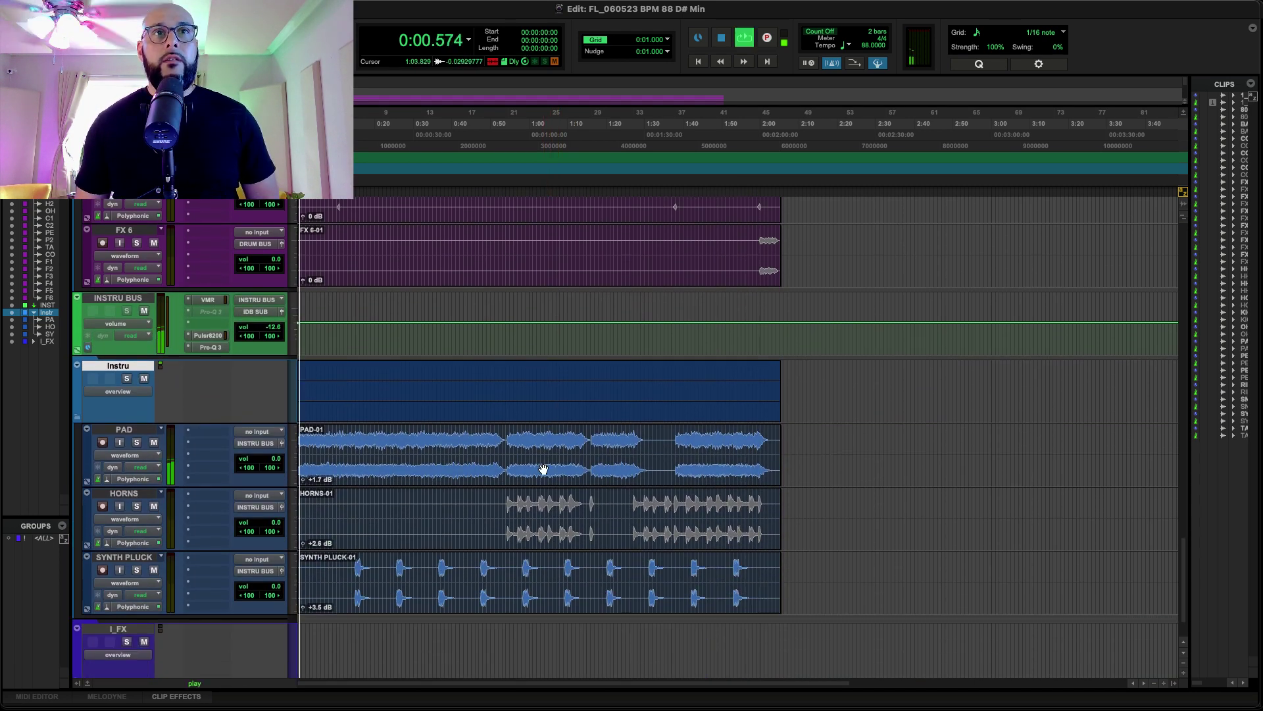
key("space")
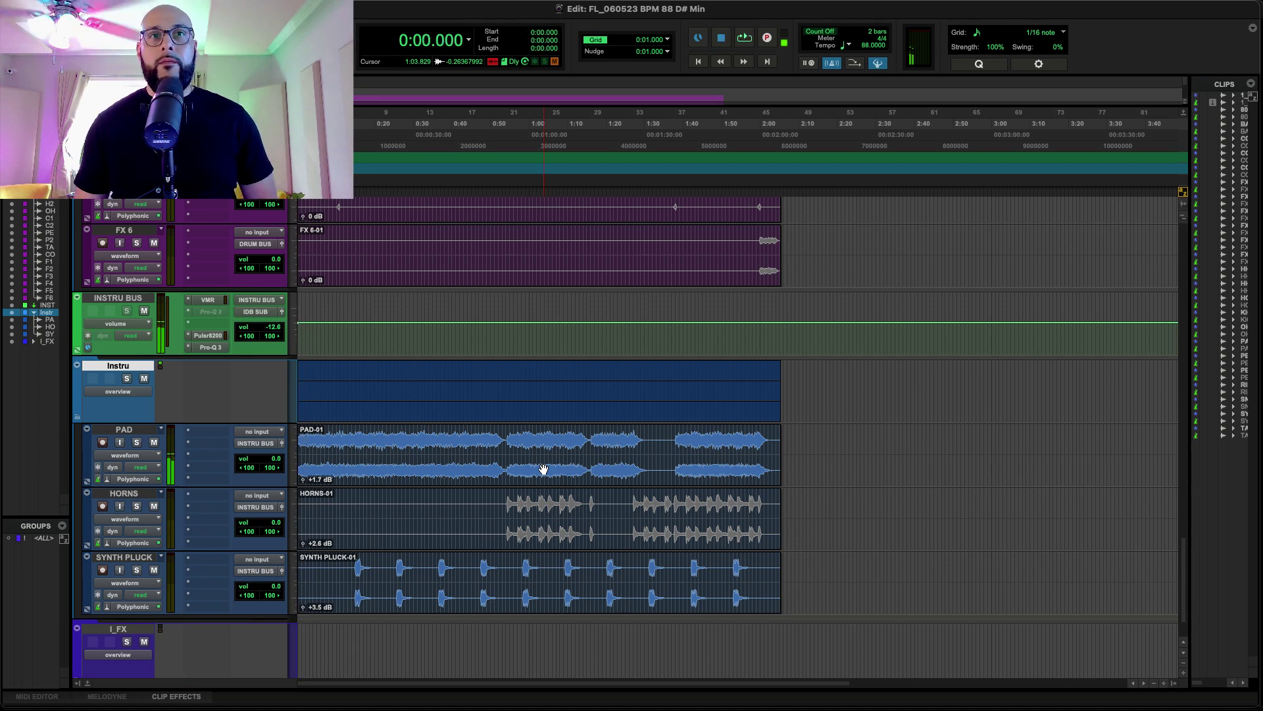
scroll(545, 469, "up", 10)
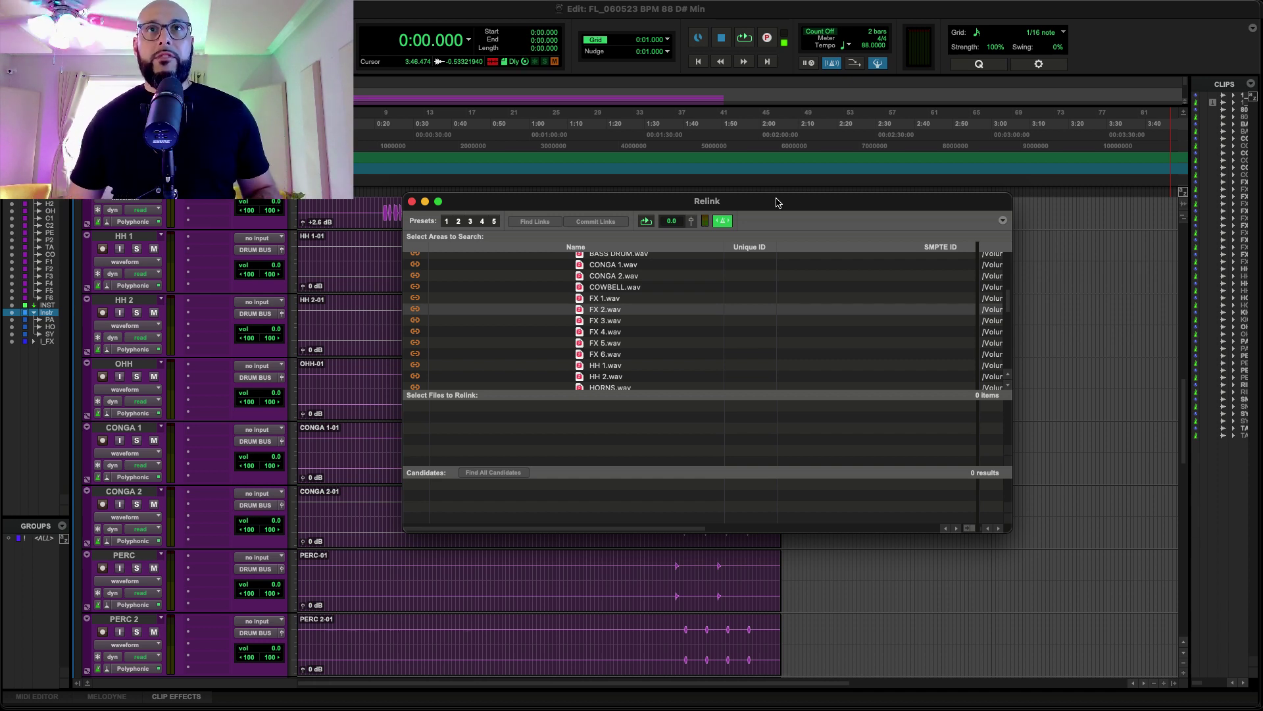
Reposition the Relink window down and left over the tracks, showing 0 files to relink.
left_click_drag(777, 202, 762, 307)
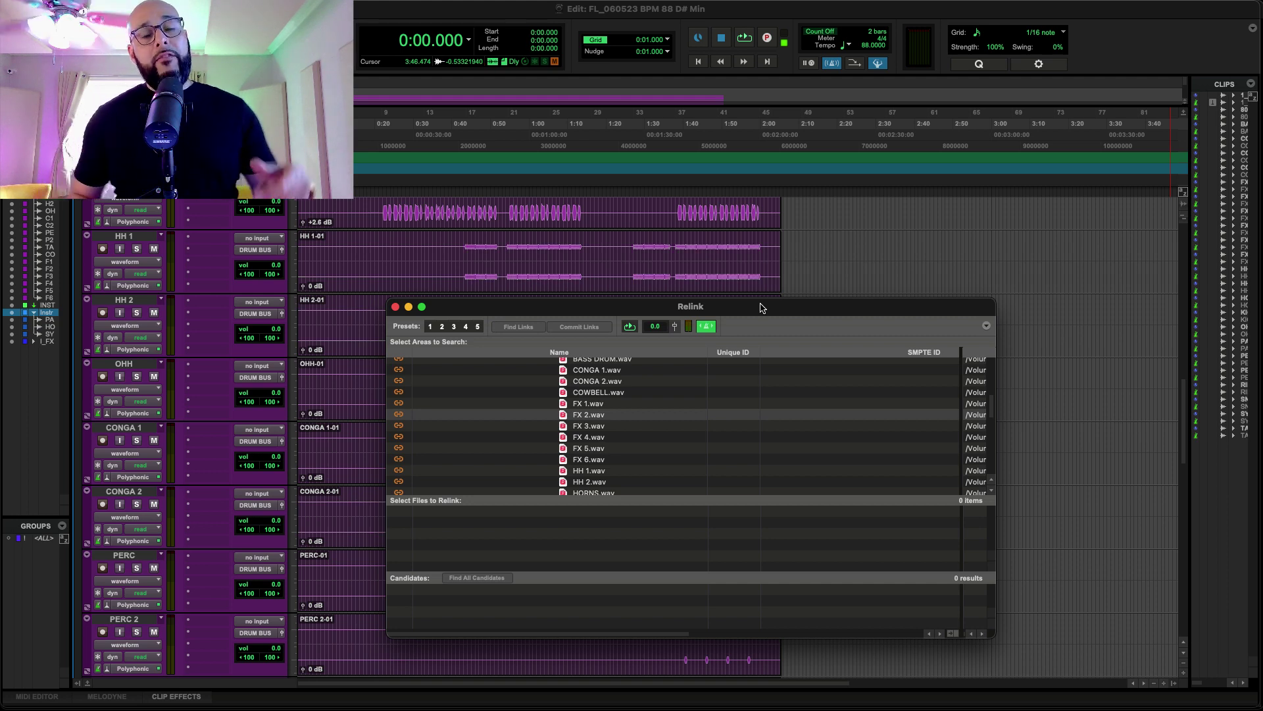